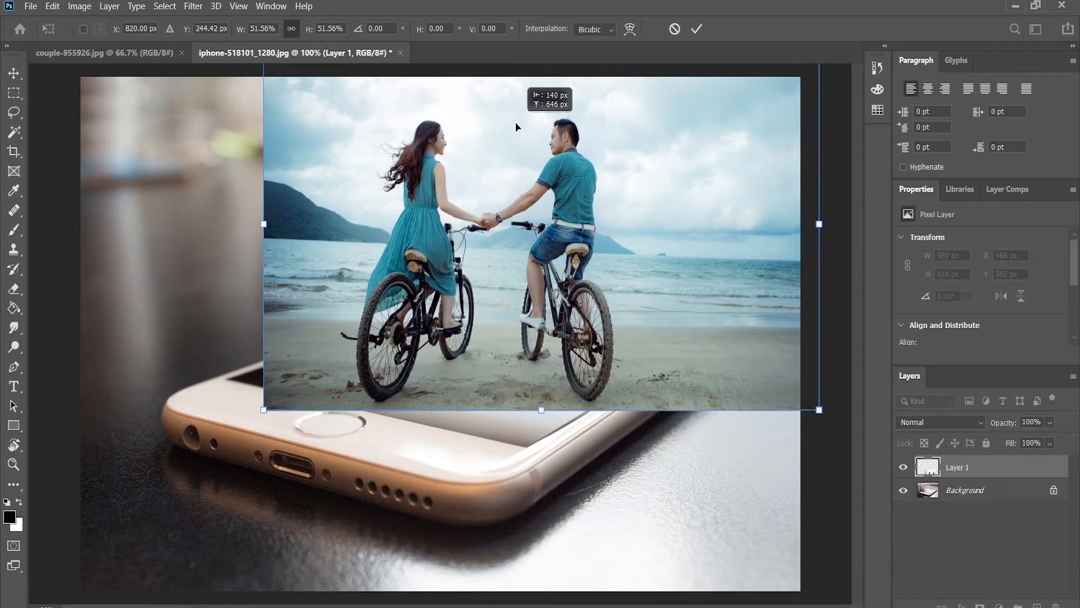
- Commit the couple photo's placement over the phone and select its subject automatically
key(Return)
key(l)
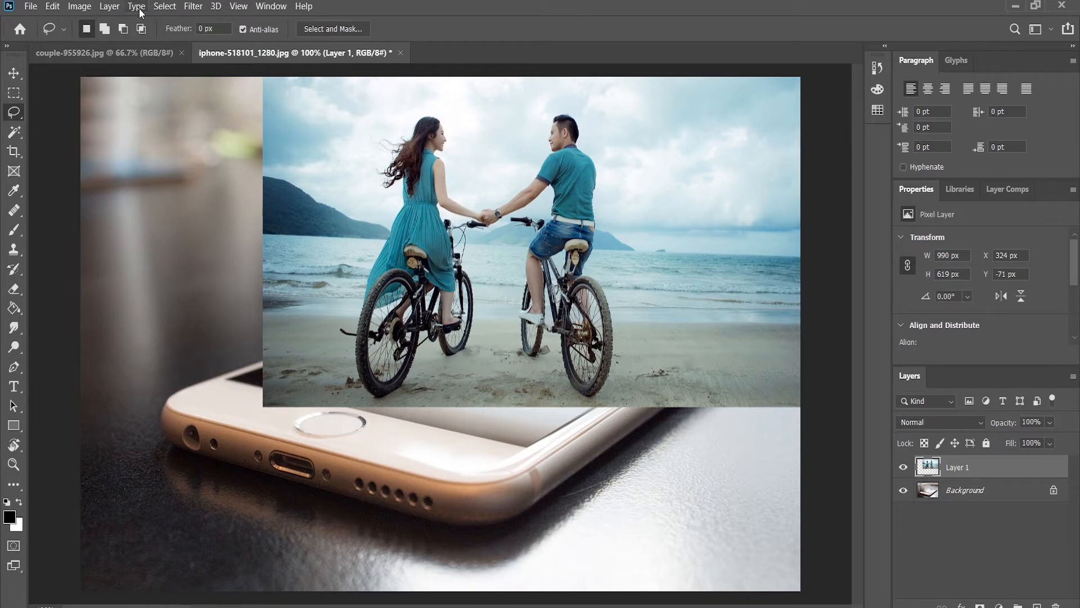
click(165, 6)
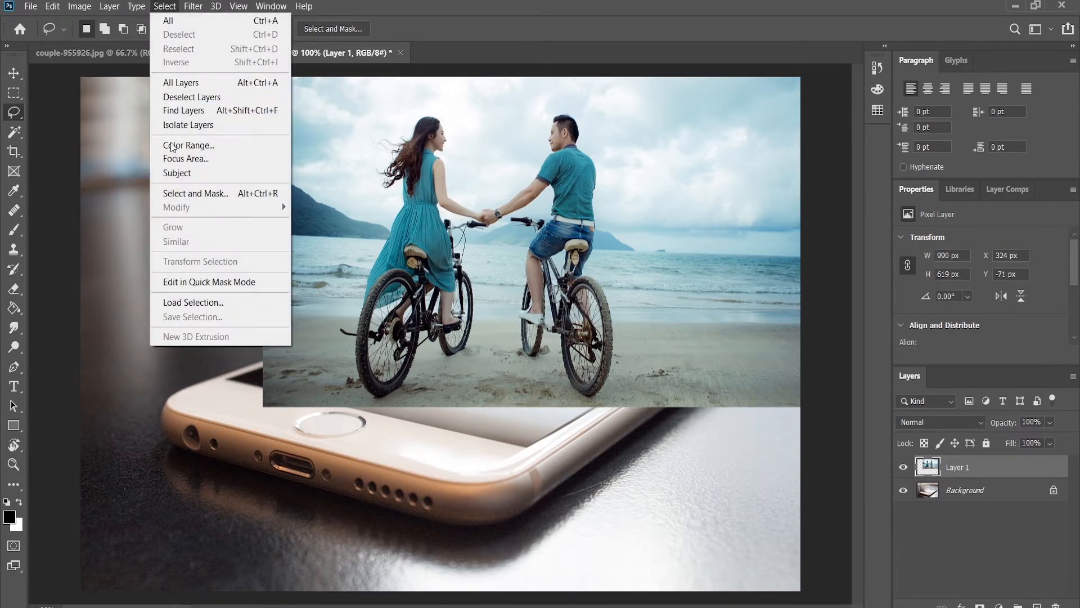
click(174, 173)
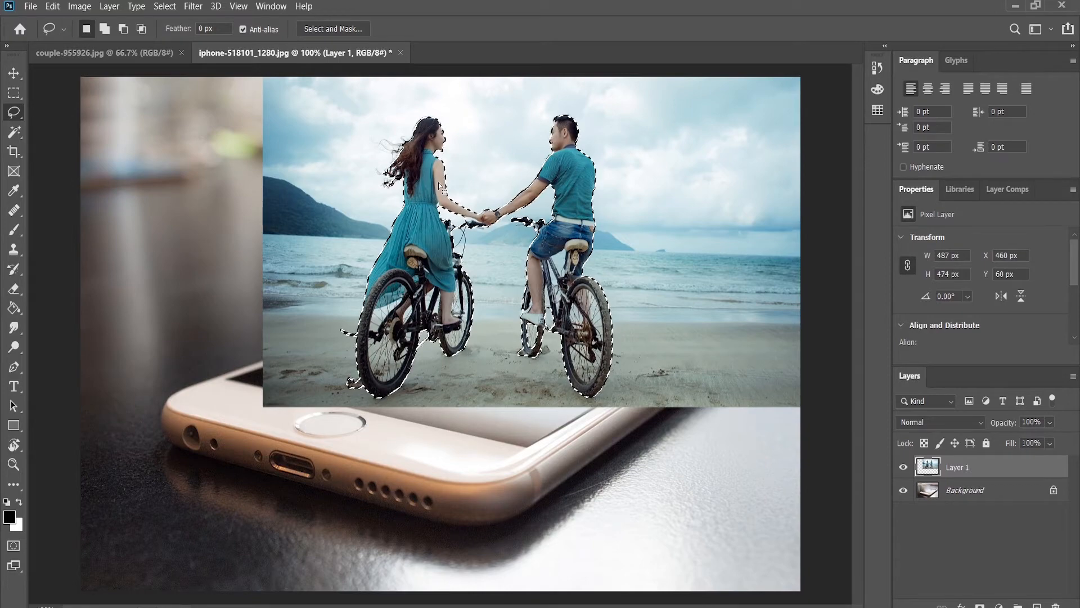
- Inspect the couple selection's edges in Select and Mask using the red Overlay view and accept the selection
click(324, 32)
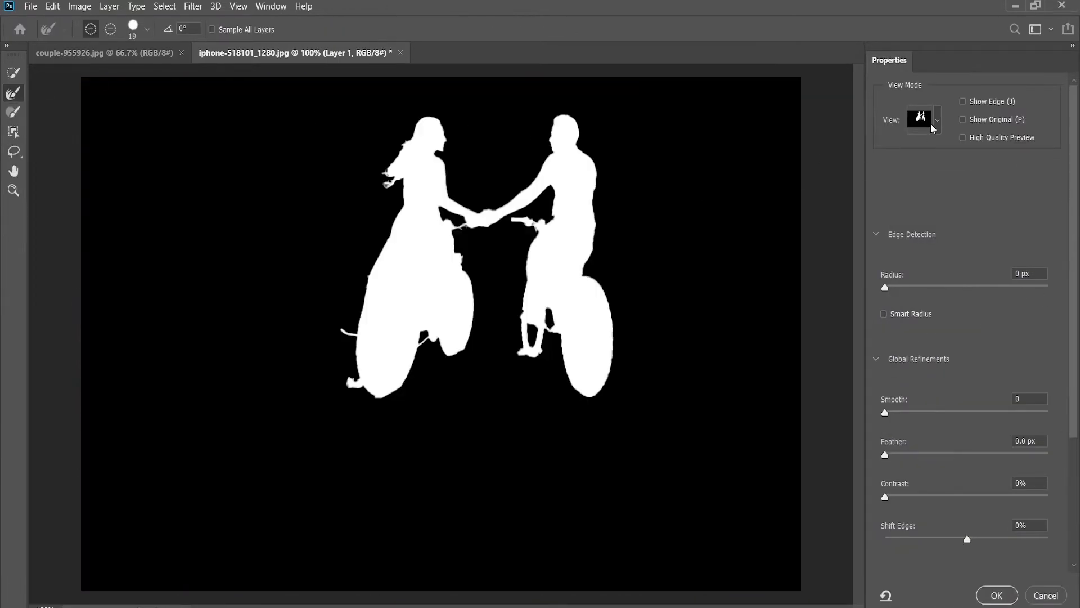
click(932, 127)
click(901, 216)
key(ctrl+plus)
key(ctrl+plus)
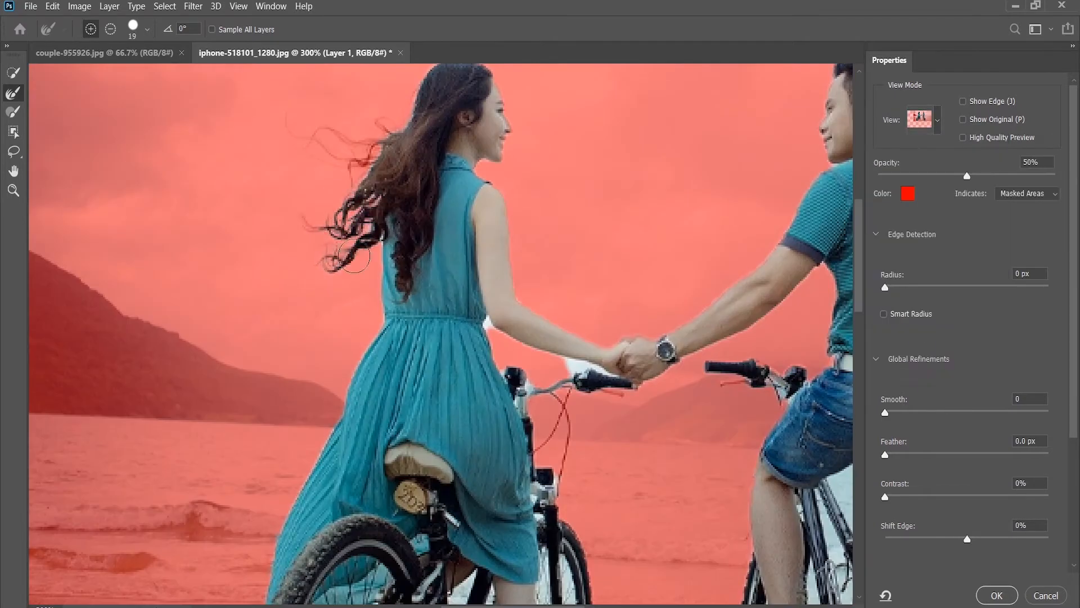
scroll(439, 338, up, 2)
drag(450, 522, 175, 314)
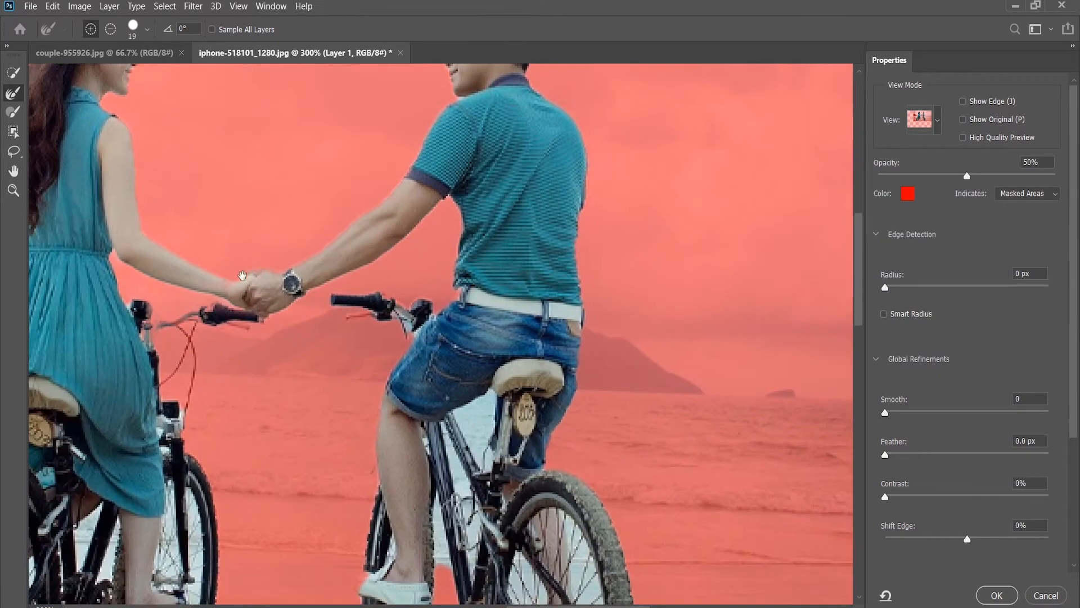
drag(535, 541, 495, 313)
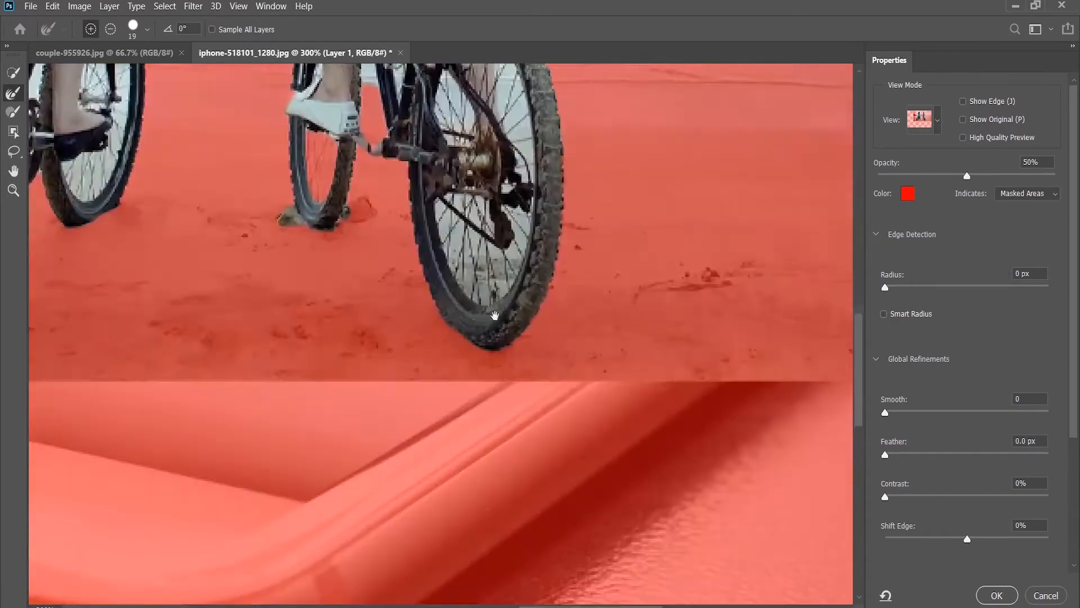
drag(169, 304, 329, 333)
click(997, 595)
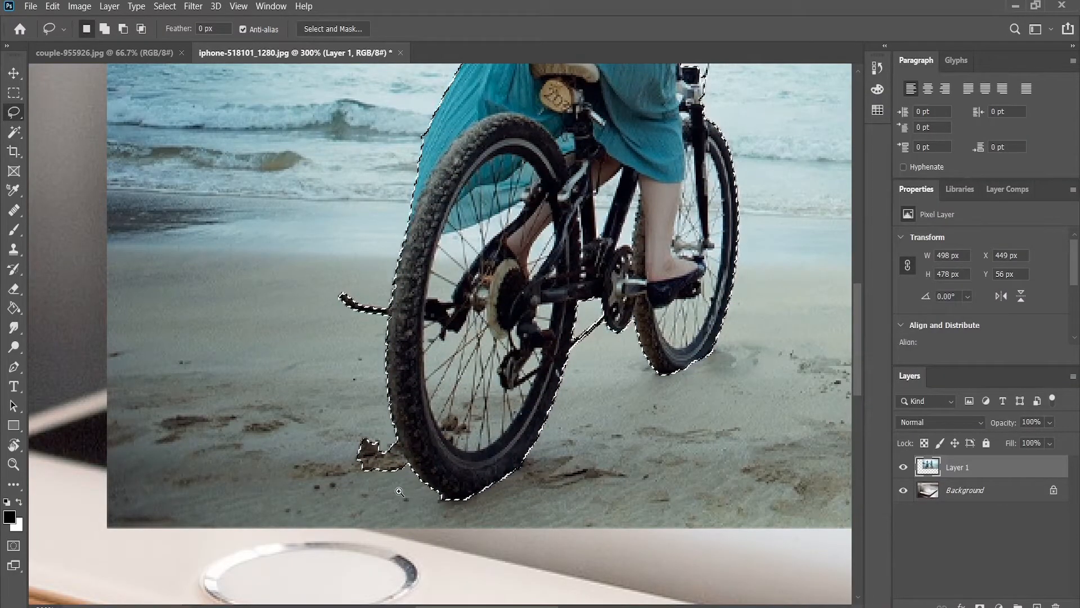
- Subtract the clump of sand beside the woman's rear bicycle wheel from the selection with the Lasso tool
ctrl+click(380, 480)
ctrl+click(379, 480)
ctrl+click(379, 480)
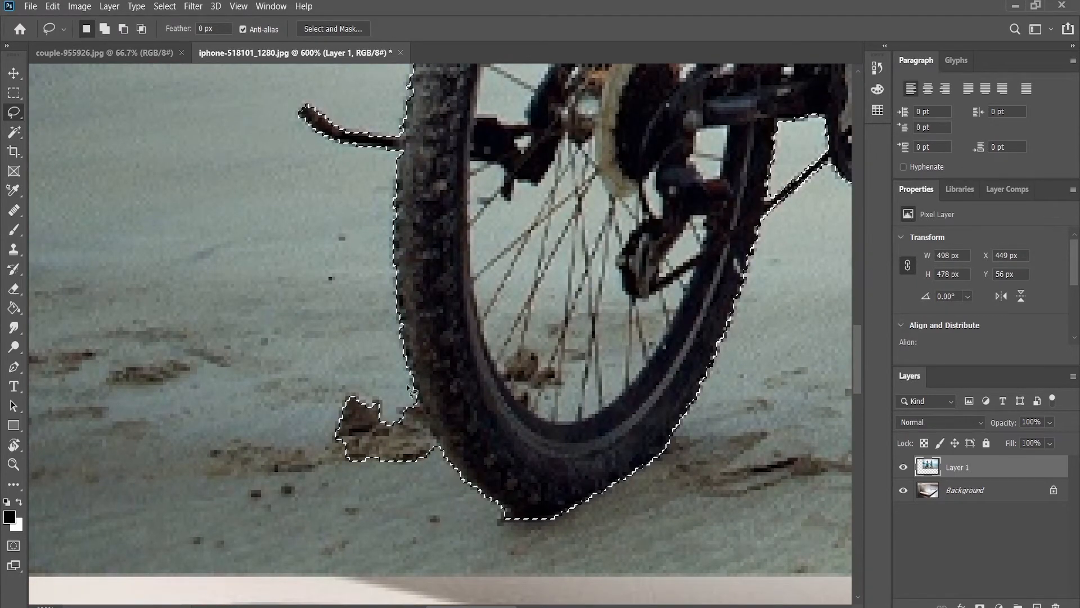
key(alt)
mouse_move(399, 378)
mouse_down()
mouse_move(427, 420)
mouse_move(440, 464)
mouse_move(430, 479)
mouse_move(331, 479)
mouse_move(303, 436)
mouse_move(315, 398)
mouse_move(358, 374)
mouse_move(398, 376)
mouse_up()
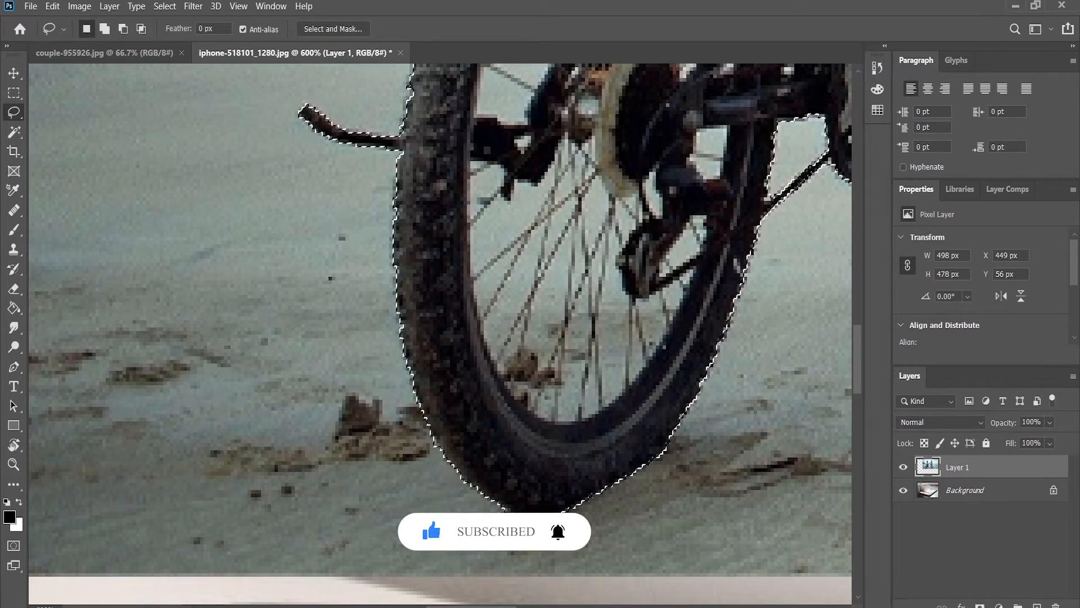
key(ctrl+0)
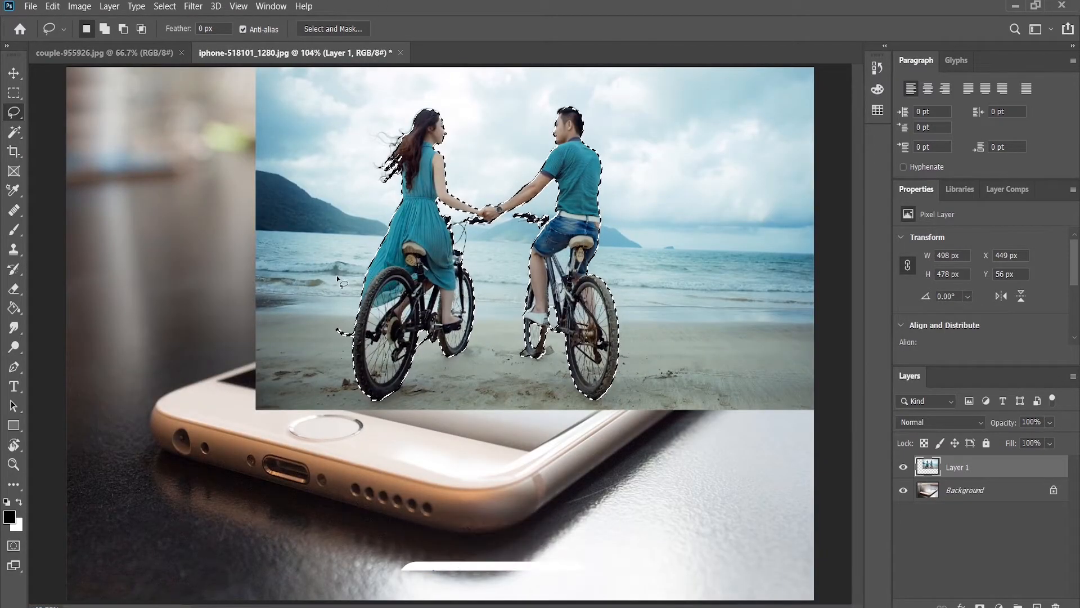
- Add a layer mask to Layer 1 from the couple selection and duplicate the masked layer
click(980, 605)
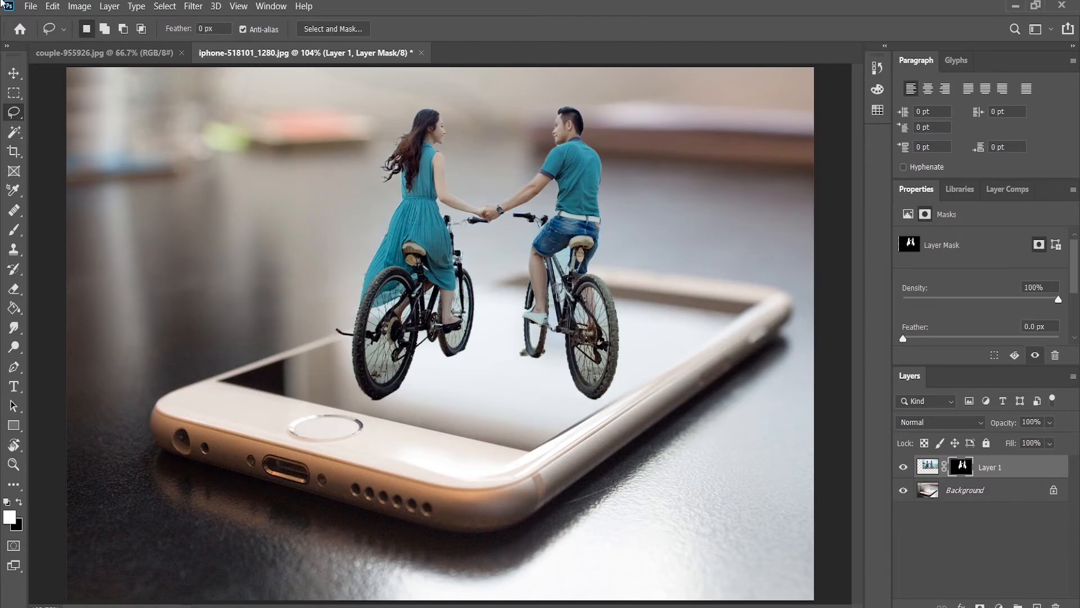
key(ctrl+2)
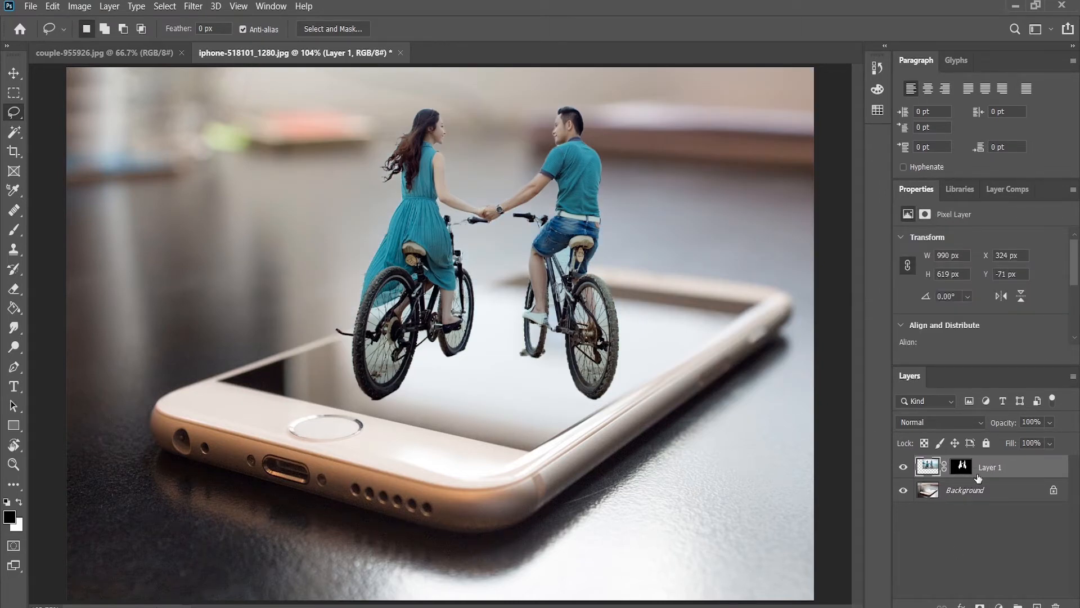
key(ctrl+j)
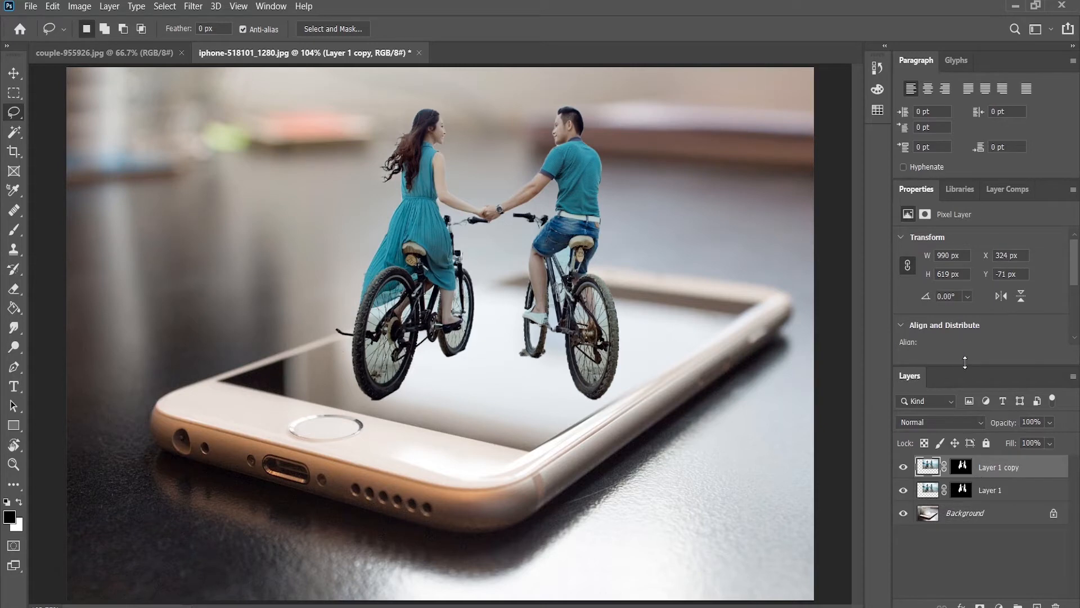
- Close the Properties, Libraries and Layer Comps group to give the layer list more room
click(1073, 192)
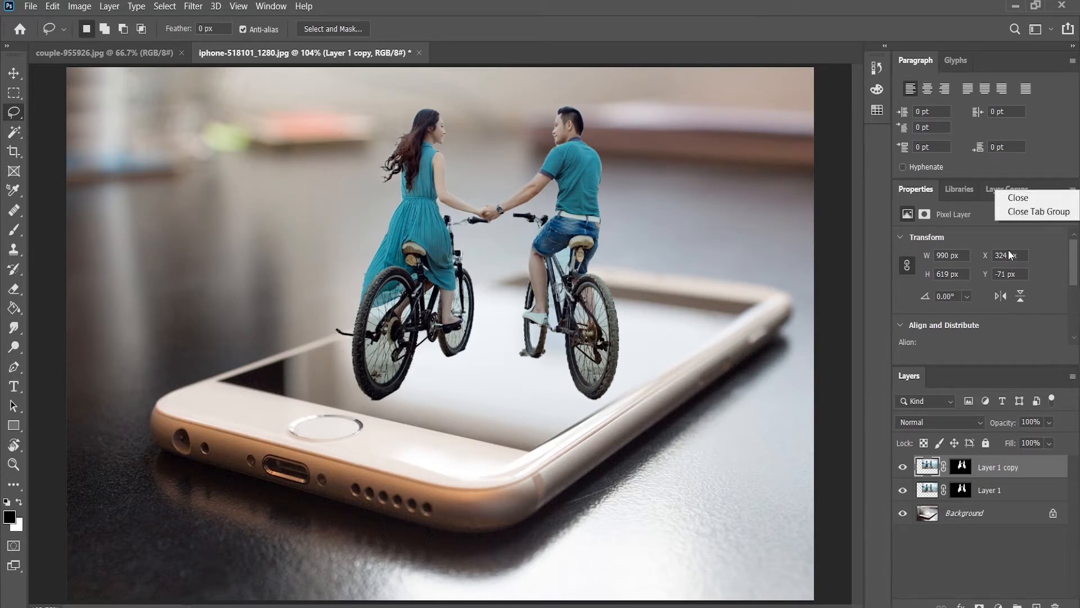
click(1015, 211)
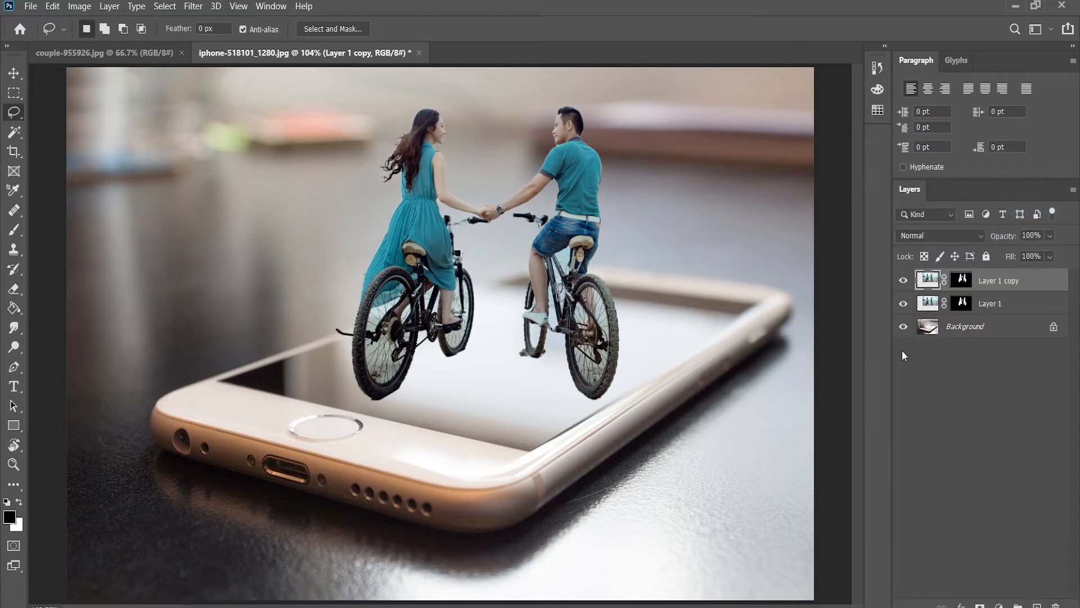
- Hide Layer 1 and Layer 1 copy, and unlock the Background layer
click(904, 304)
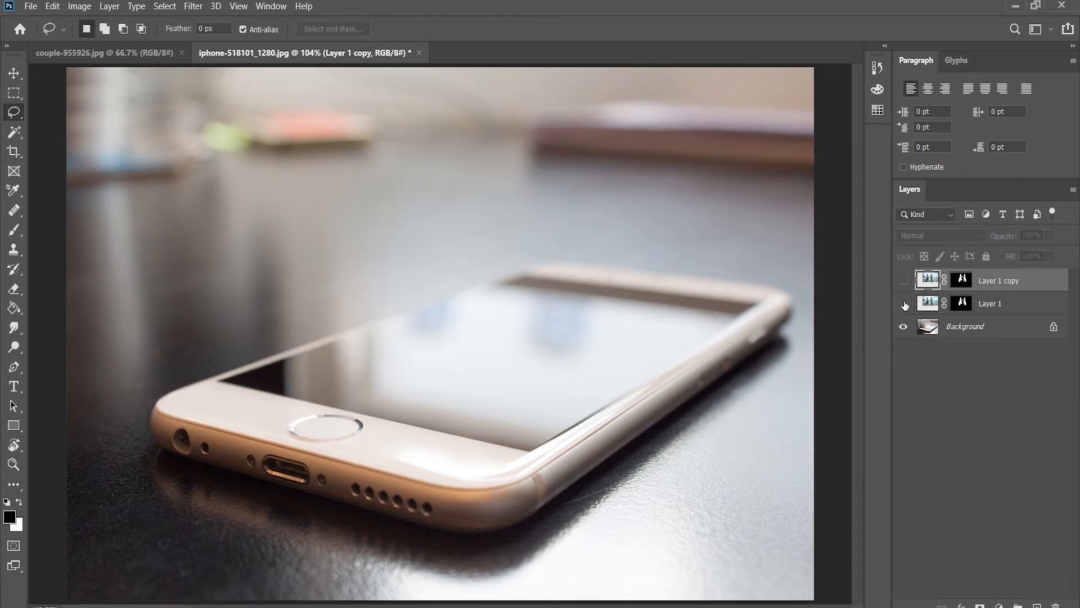
click(953, 331)
click(1055, 328)
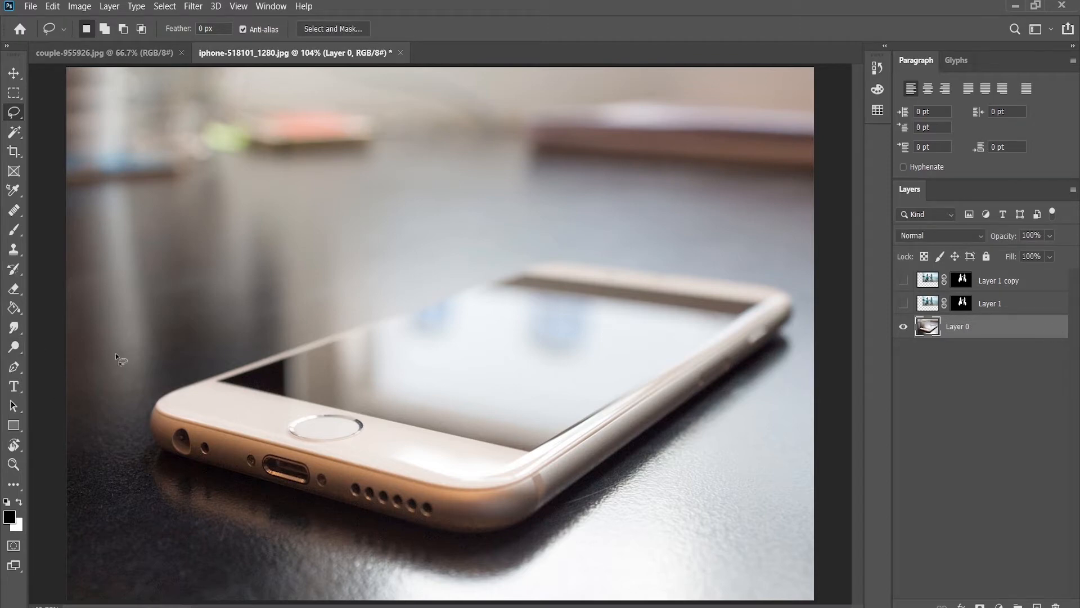
- Trace the four corners of the phone's screen with the Pen tool and convert the closed path to a selection
click(14, 369)
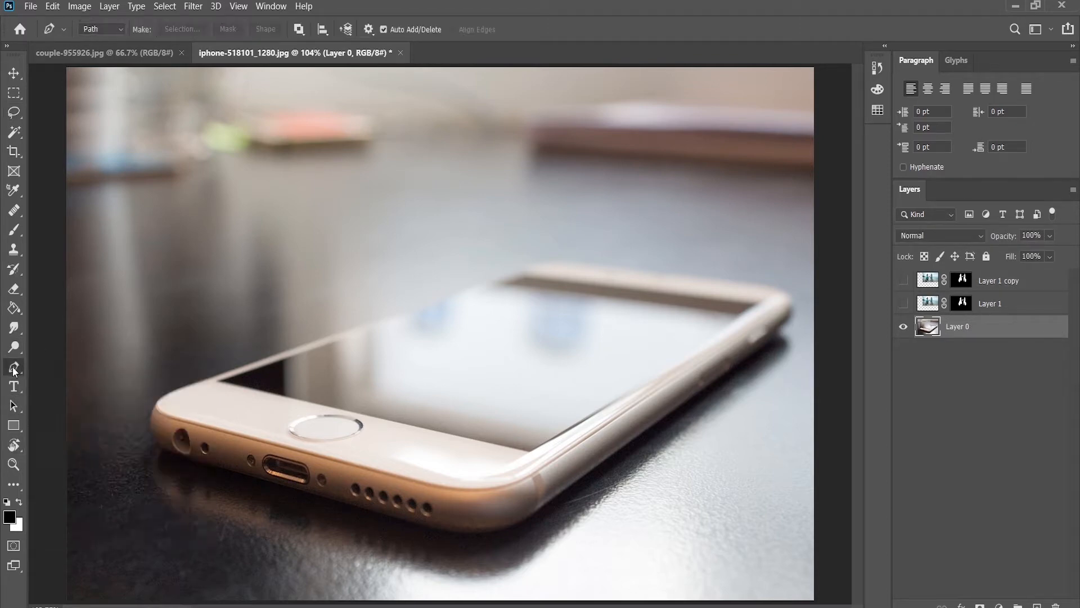
click(217, 381)
click(522, 277)
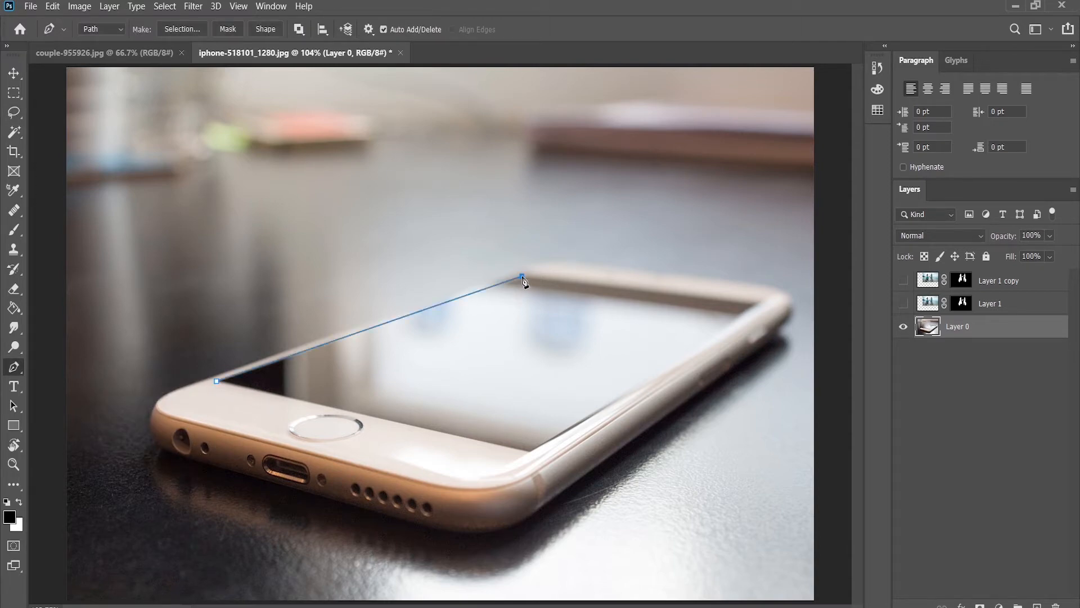
click(757, 303)
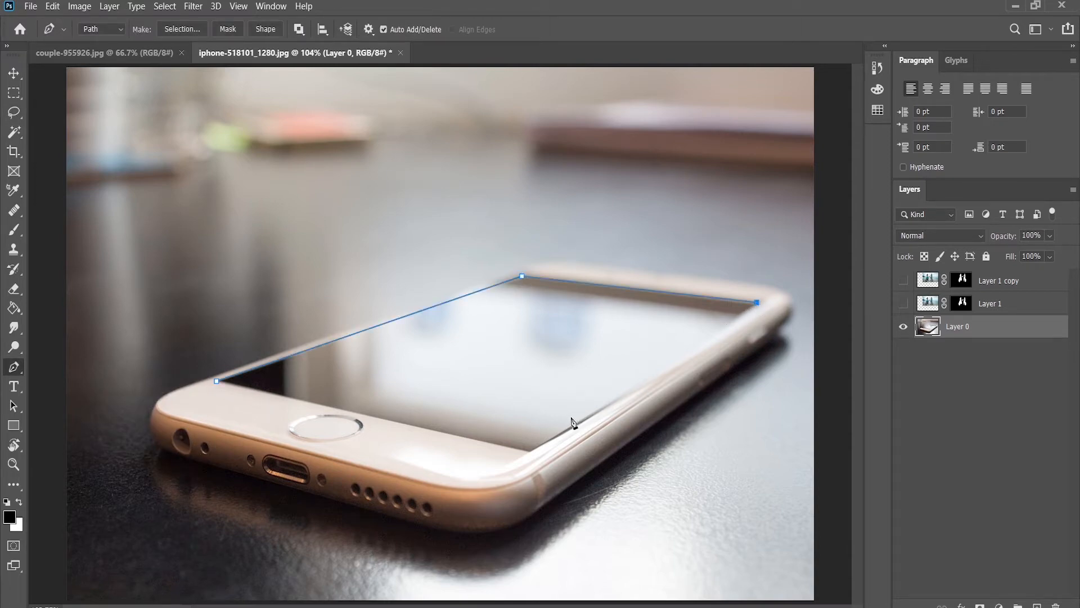
click(529, 453)
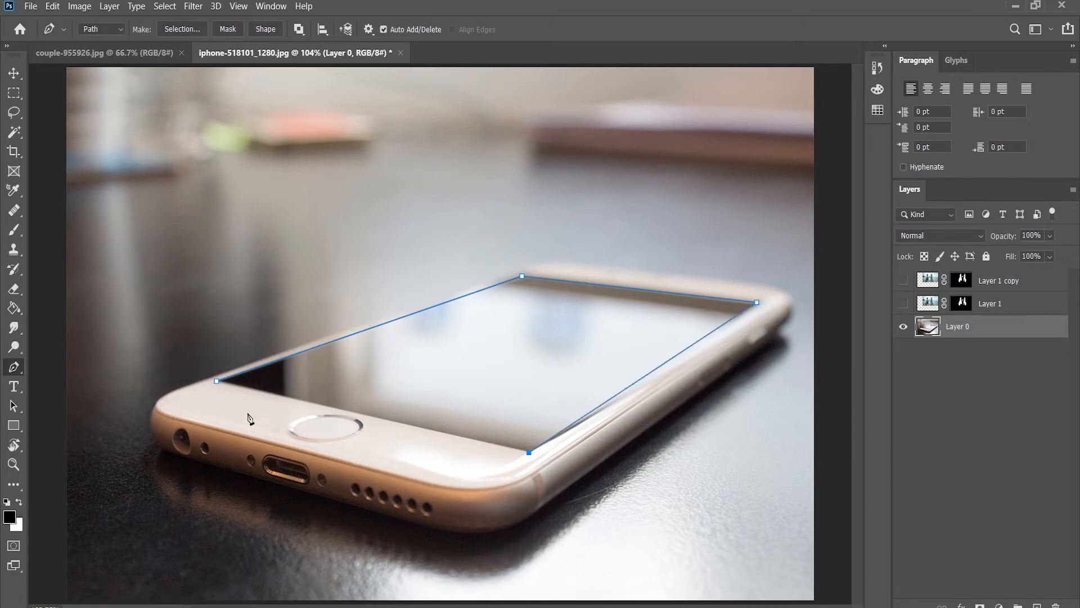
click(217, 382)
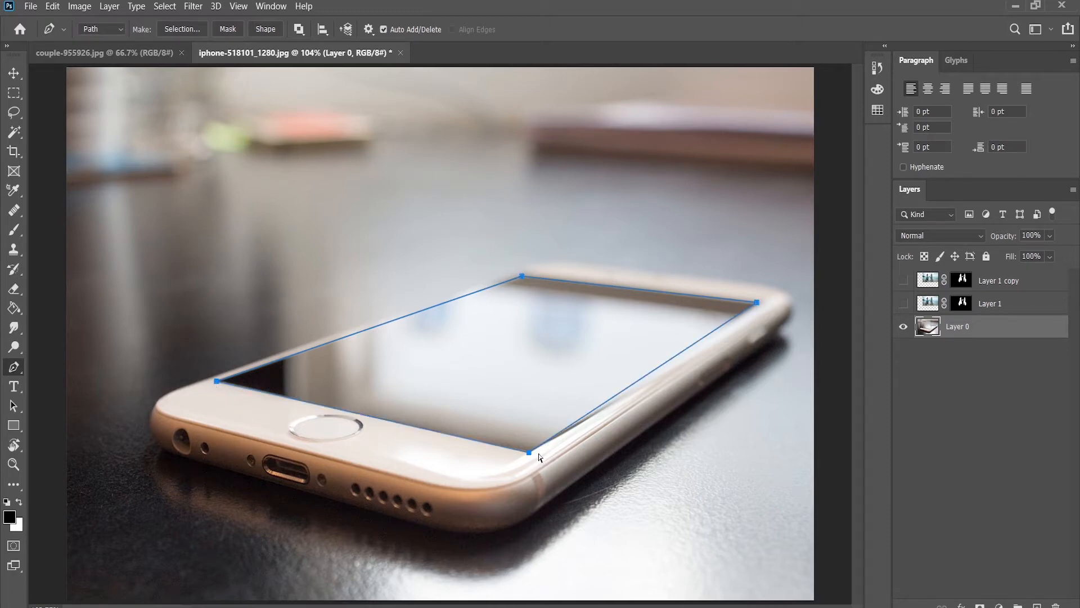
key(ctrl+Return)
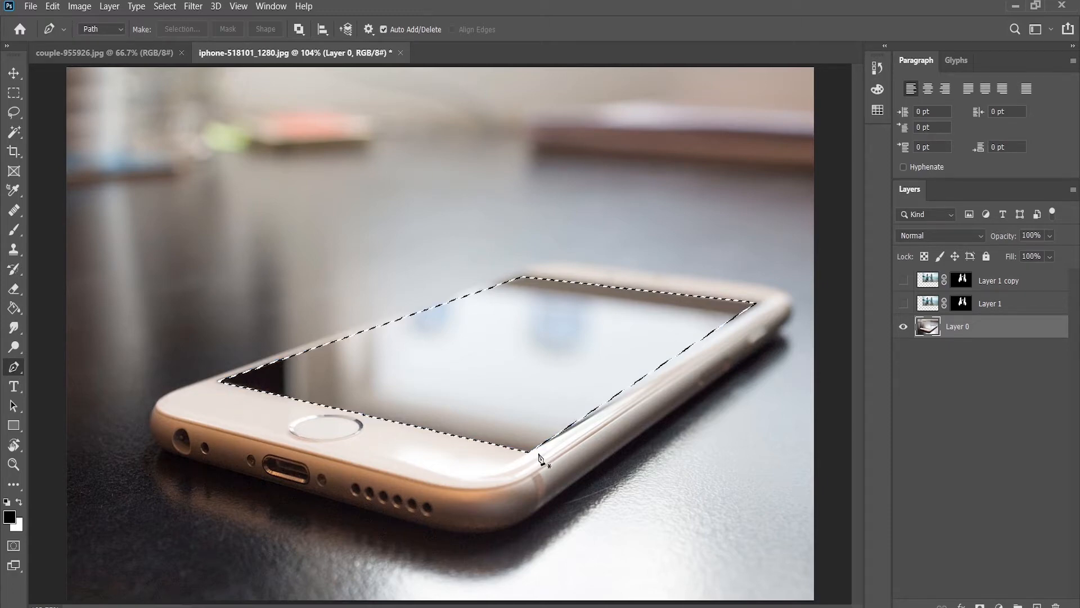
- Fill the phone-screen selection with white on Layer 1 copy's mask, clear the selection and leave both couple layers shown
click(904, 280)
click(963, 281)
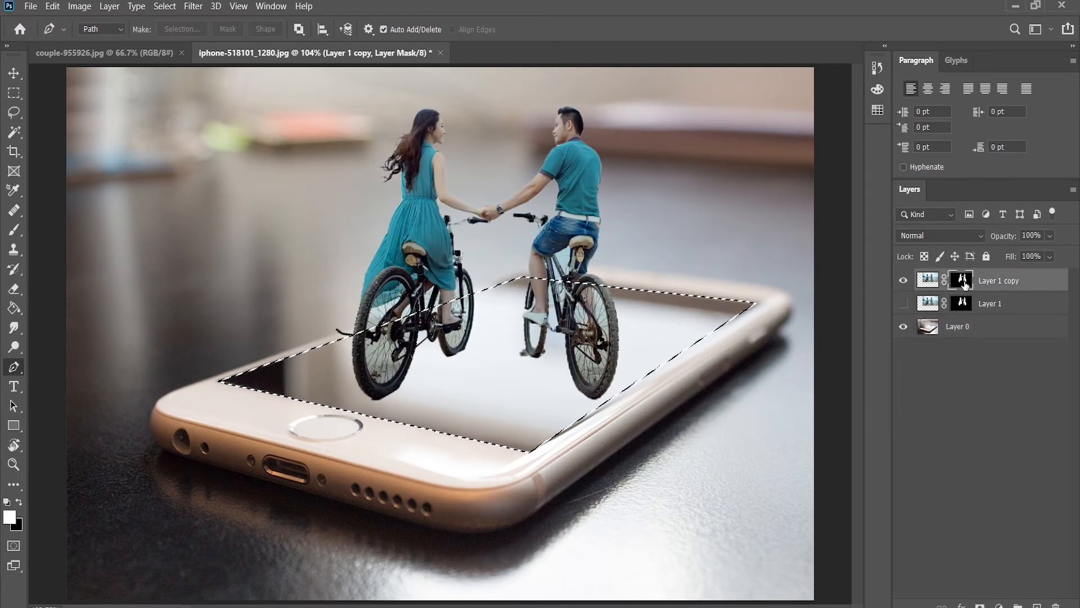
click(13, 231)
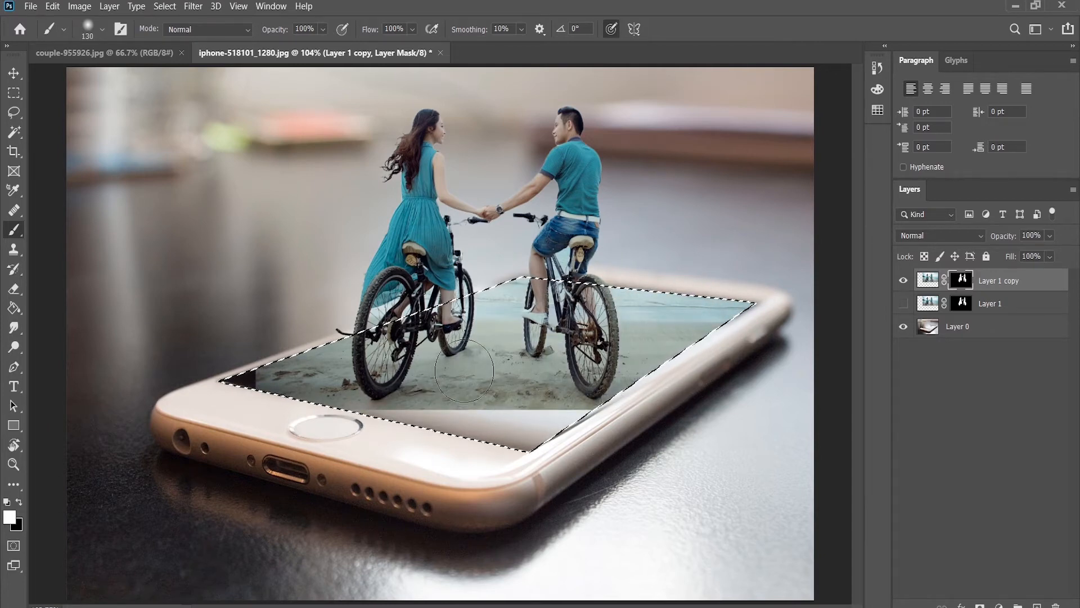
click(14, 73)
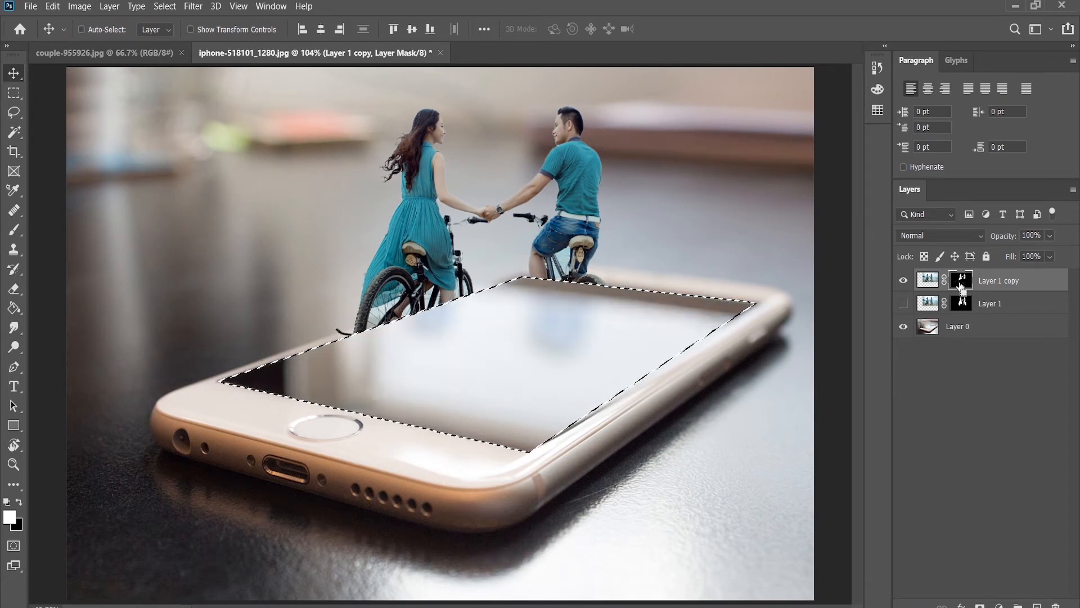
key(alt+BackSpace)
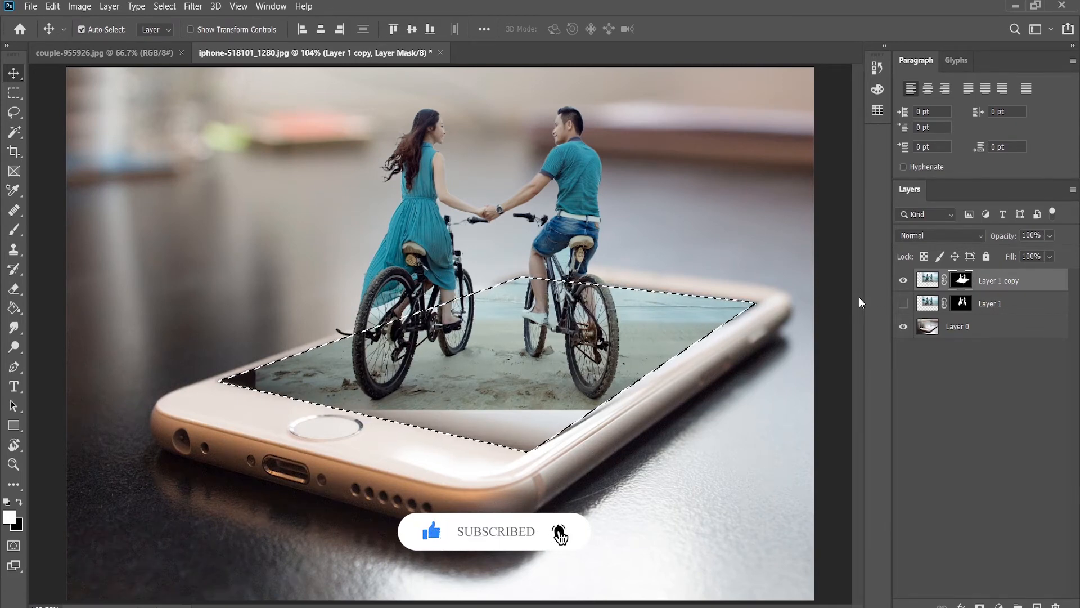
key(ctrl+d)
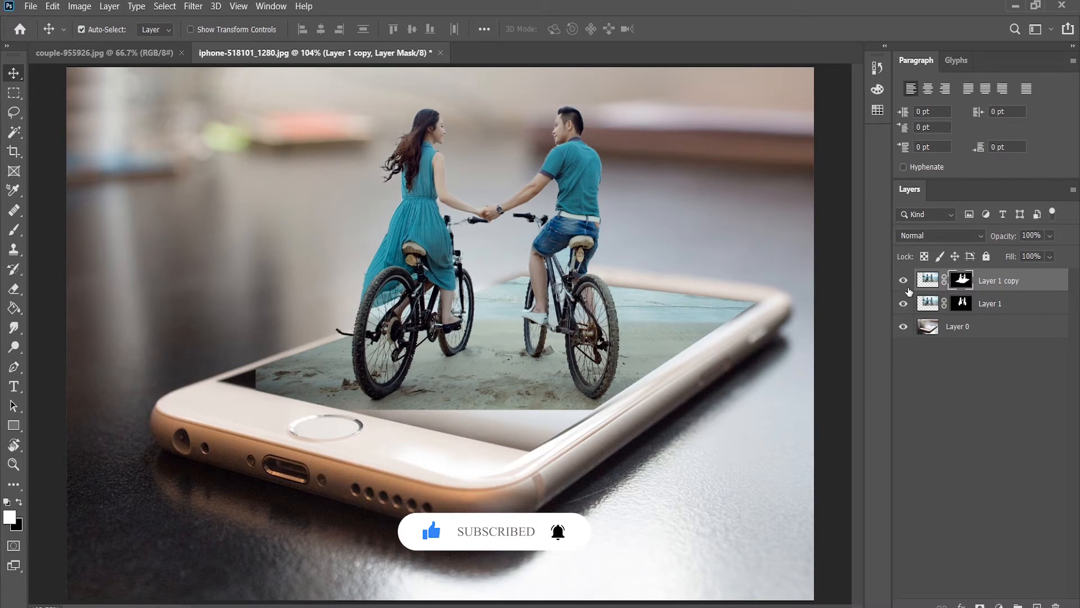
click(904, 281)
click(904, 282)
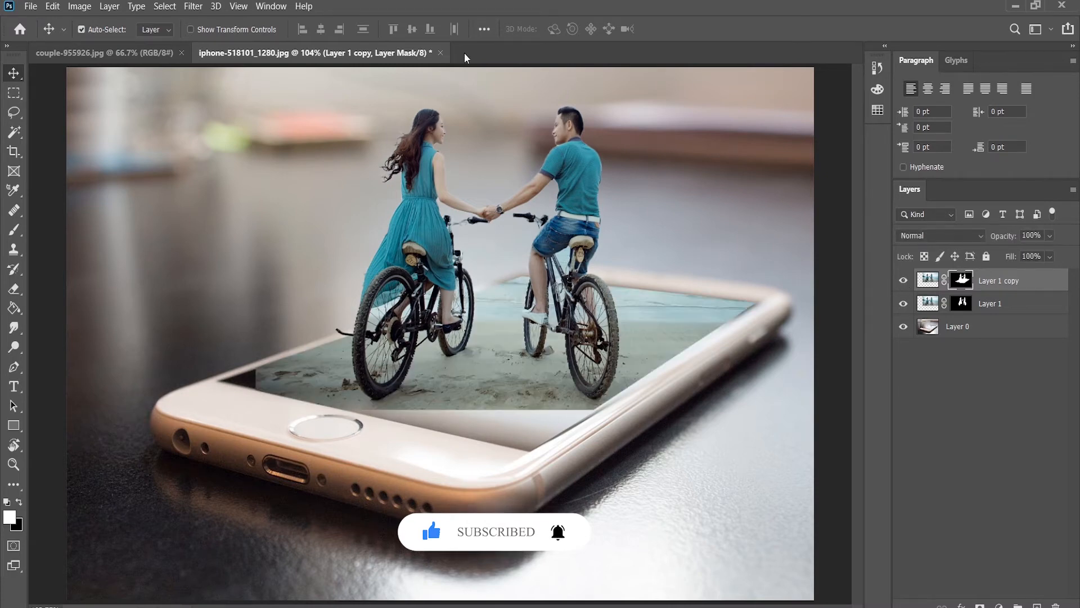
- Clone sand over the dark gap at the phone screen's near-left corner on Layer 1 copy's image
click(929, 285)
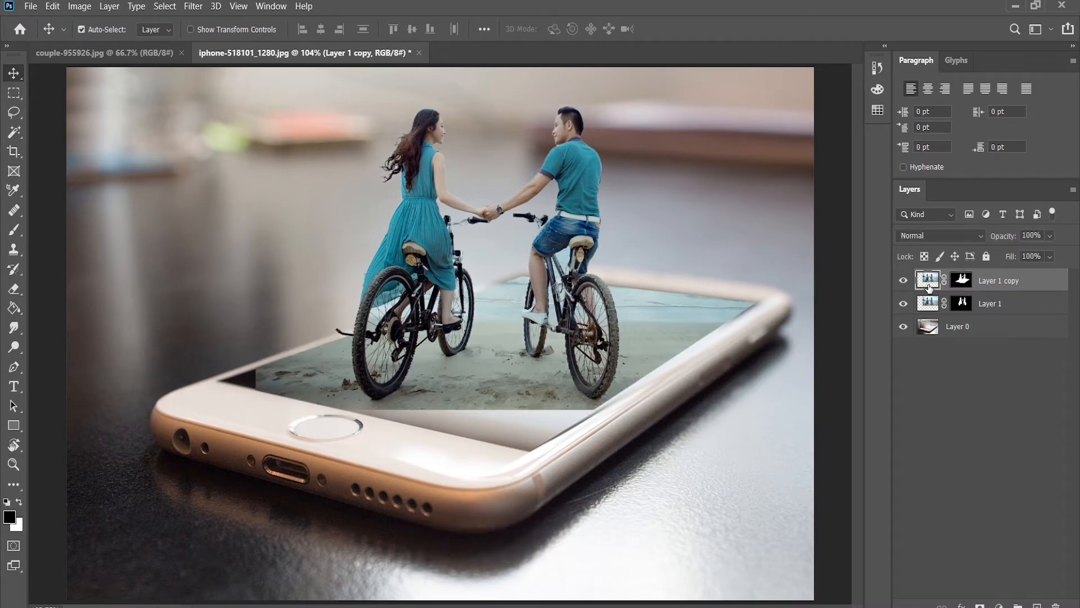
scroll(254, 365, up, 4)
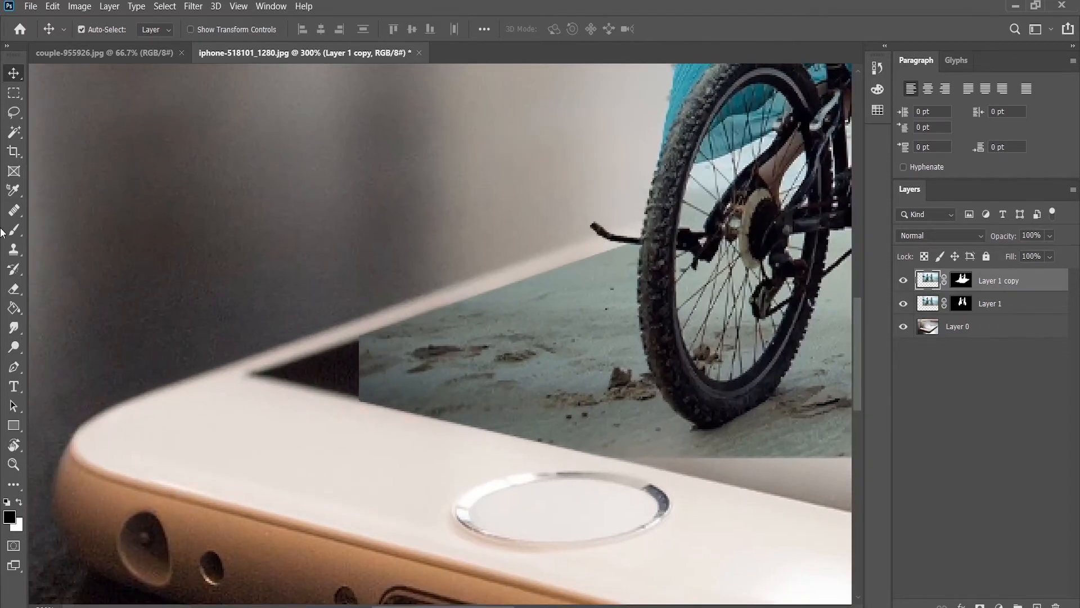
click(14, 254)
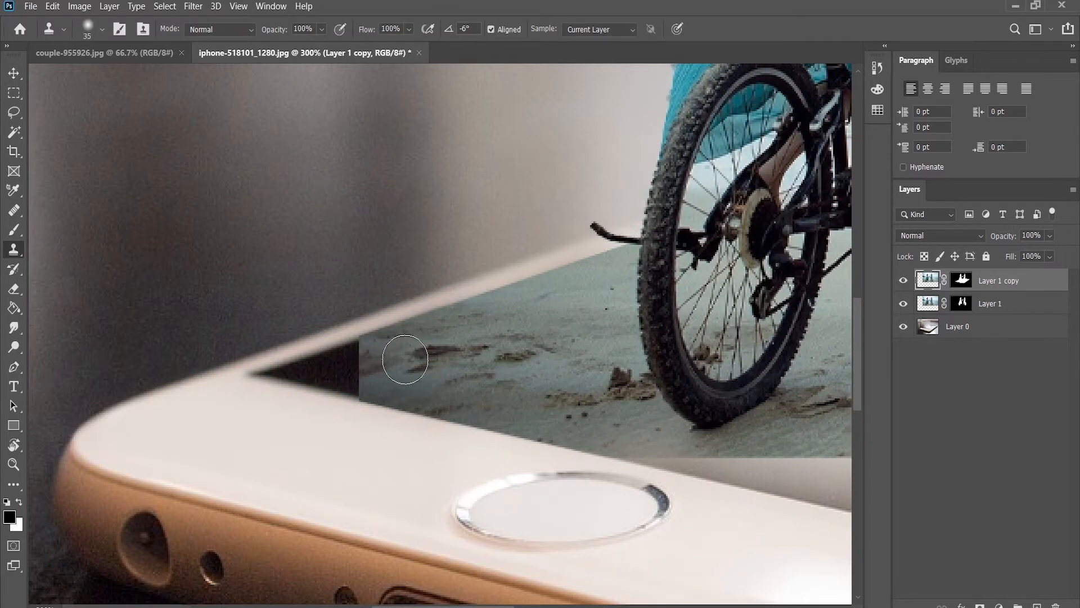
key(bracketleft)
key(bracketleft)
key(bracketleft)
mouse_move(369, 345)
mouse_down()
mouse_move(336, 357)
mouse_move(337, 367)
mouse_move(270, 381)
mouse_move(309, 363)
mouse_move(412, 389)
mouse_up()
mouse_move(328, 380)
mouse_down()
mouse_move(259, 374)
mouse_move(331, 377)
mouse_up()
- Clone sand over the bare strip along the phone screen's edge near the home button with a 45 px Clone Stamp
drag(496, 376, 188, 277)
drag(347, 341, 130, 327)
mouse_move(466, 353)
mouse_down()
mouse_move(483, 390)
mouse_move(466, 314)
mouse_move(500, 449)
mouse_move(493, 415)
mouse_move(509, 335)
mouse_move(472, 282)
mouse_move(493, 394)
mouse_move(514, 361)
mouse_move(686, 380)
mouse_move(633, 361)
mouse_move(821, 349)
mouse_up()
key(bracketright)
key(bracketright)
mouse_move(675, 366)
mouse_down()
mouse_move(656, 434)
mouse_move(577, 400)
mouse_move(615, 434)
mouse_move(470, 337)
mouse_move(366, 357)
mouse_move(203, 349)
mouse_move(257, 337)
mouse_up()
key(ctrl+z)
alt+click(354, 350)
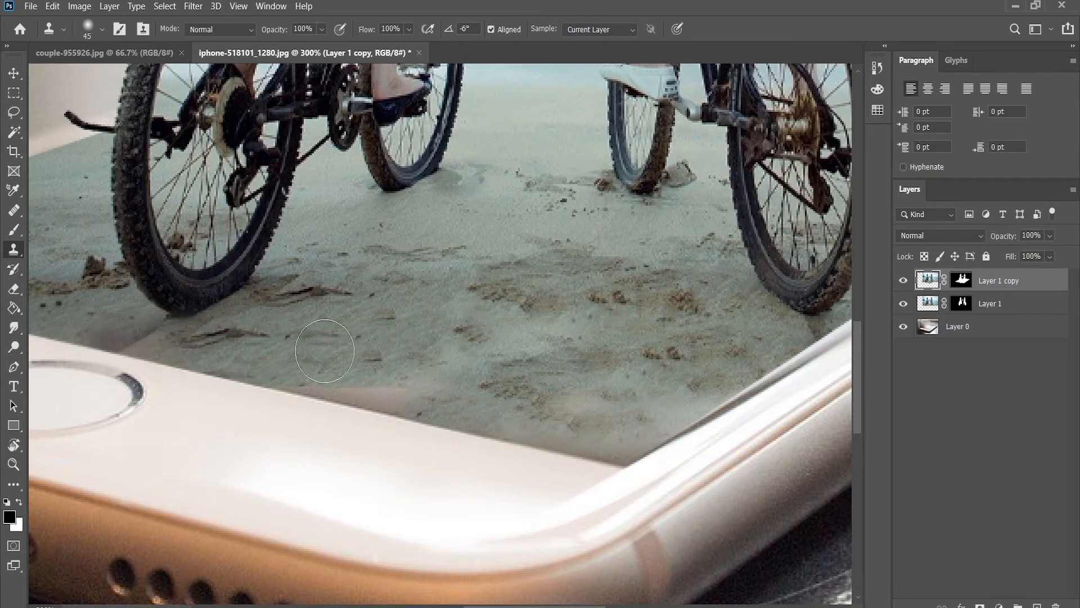
drag(337, 380, 494, 425)
alt+click(211, 367)
click(110, 344)
key(ctrl+z)
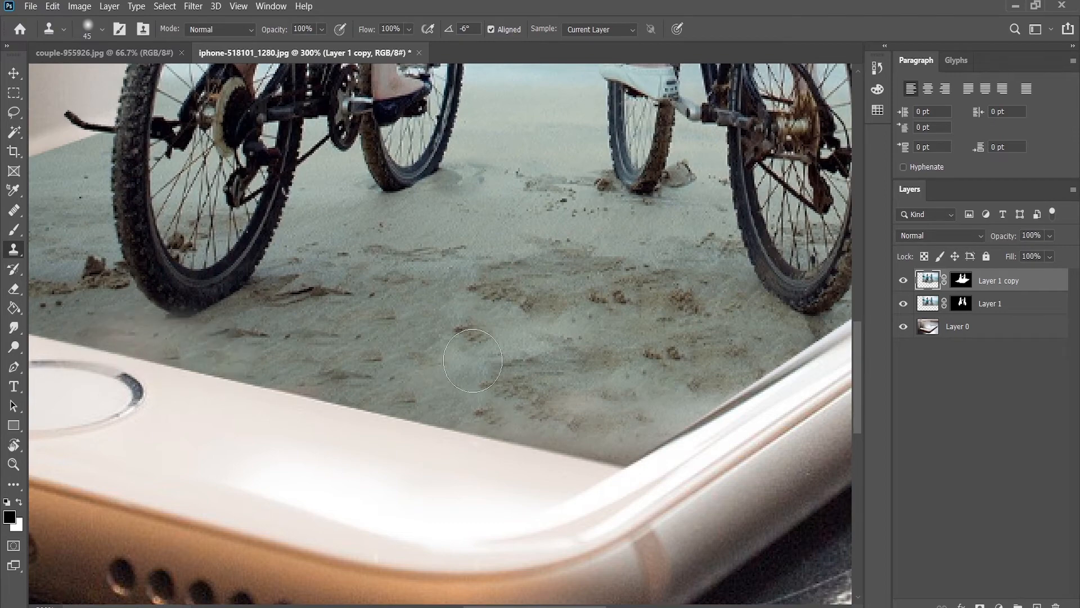
- Feather Layer 1 copy's mask by 1.8 px to soften the beach's edge against the phone frame
key(ctrl+minus)
key(ctrl+minus)
key(ctrl+minus)
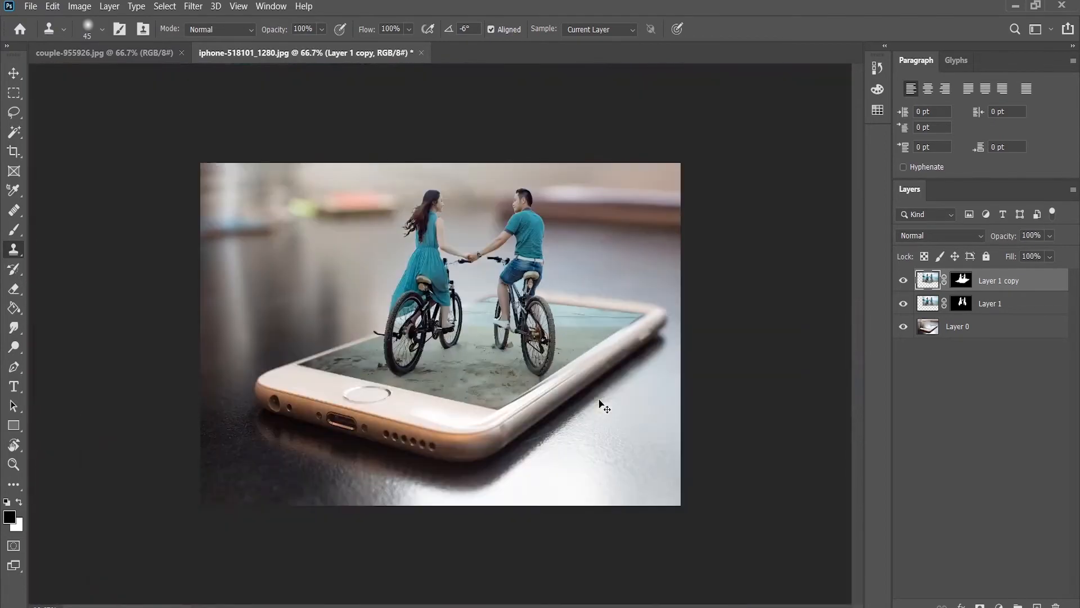
key(ctrl+plus)
key(ctrl+plus)
key(ctrl+plus)
key(ctrl+plus)
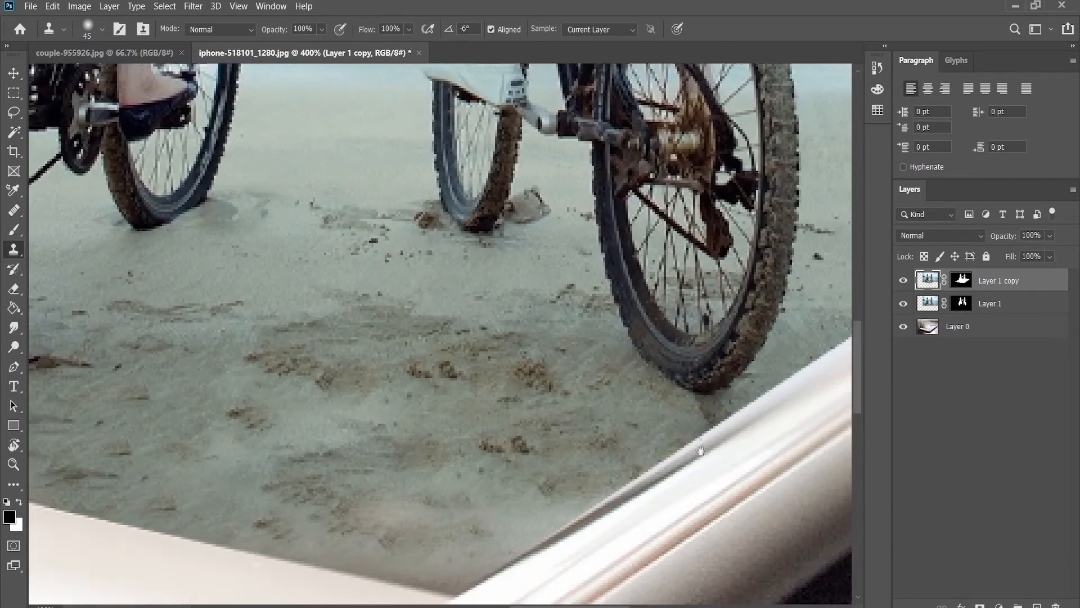
drag(700, 450, 572, 432)
scroll(583, 427, up, 2)
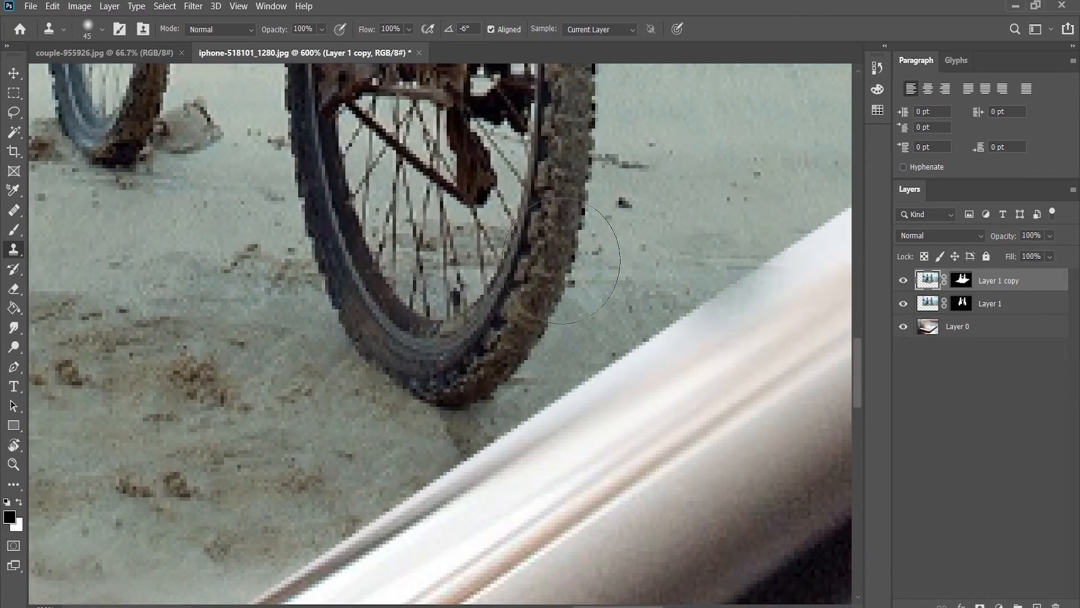
key(v)
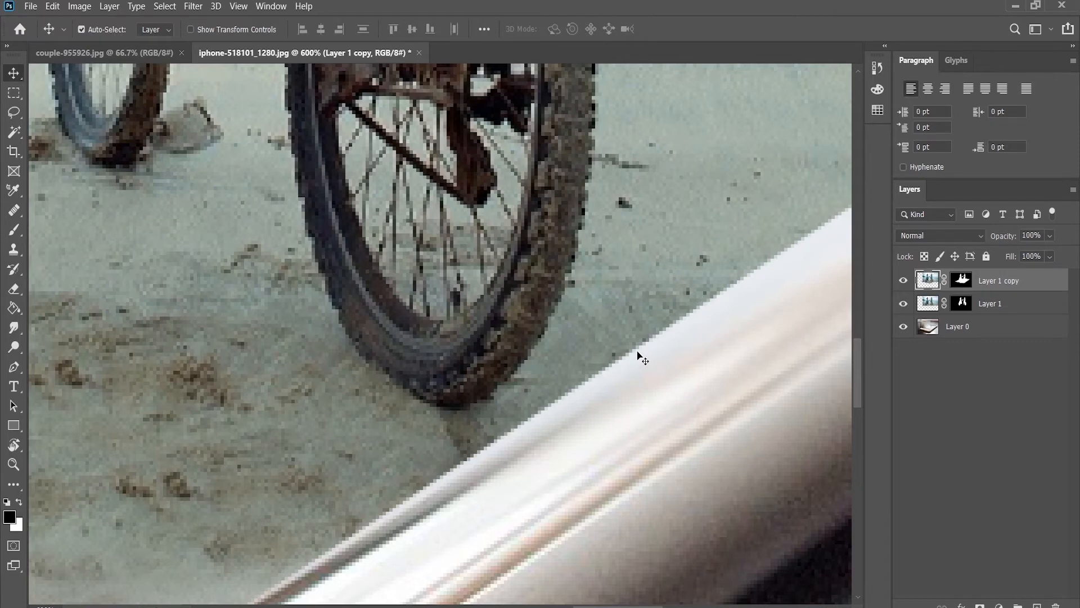
click(964, 281)
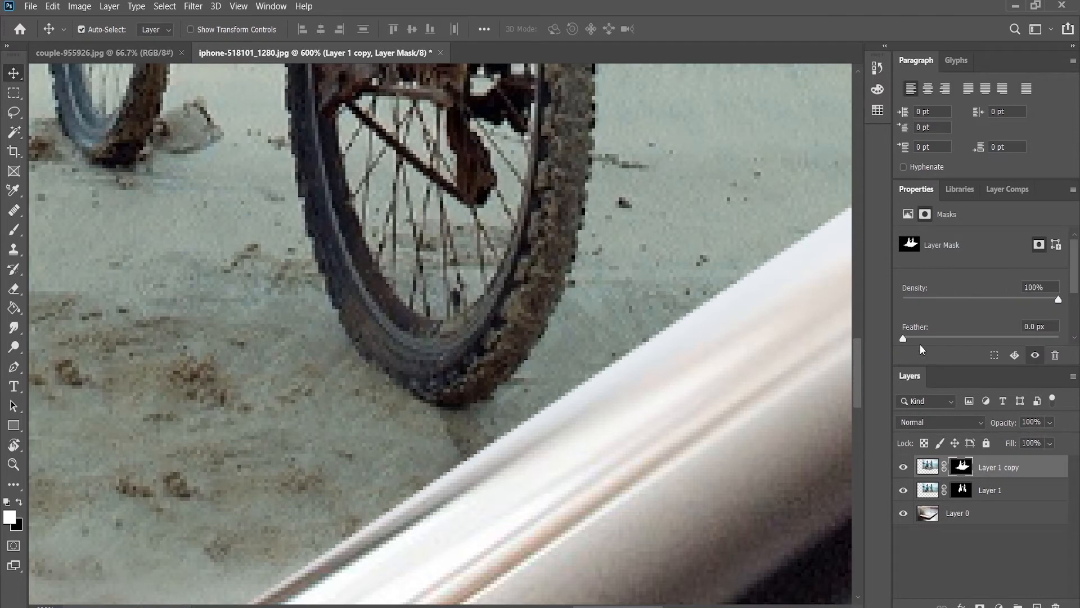
drag(901, 338, 919, 336)
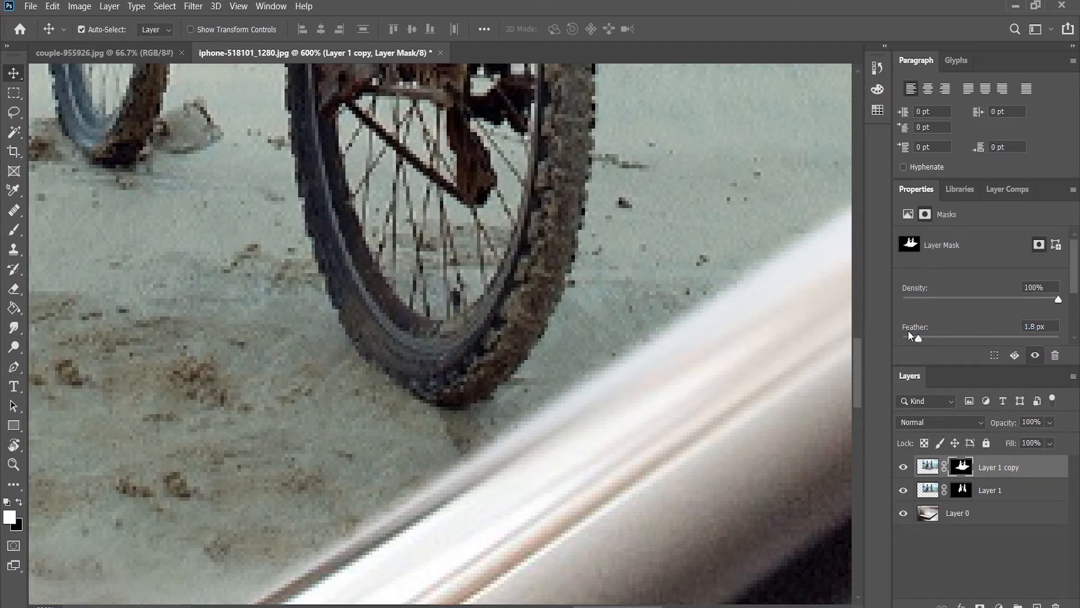
- Add a new layer directly above Layer 0 and fill it with black
key(ctrl+minus)
key(ctrl+minus)
key(ctrl+minus)
key(ctrl+minus)
key(ctrl+minus)
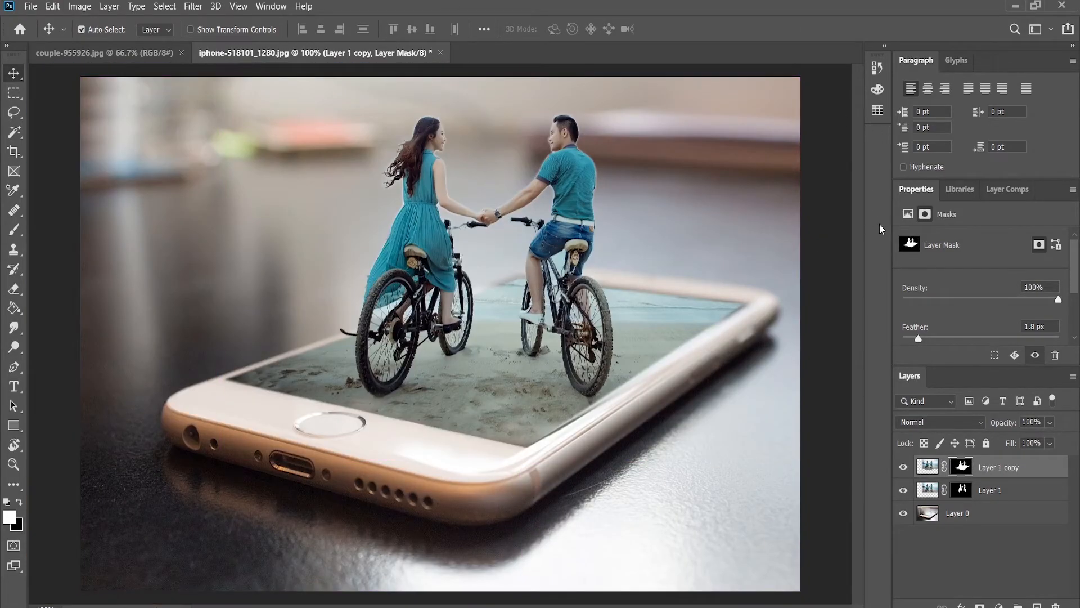
click(949, 518)
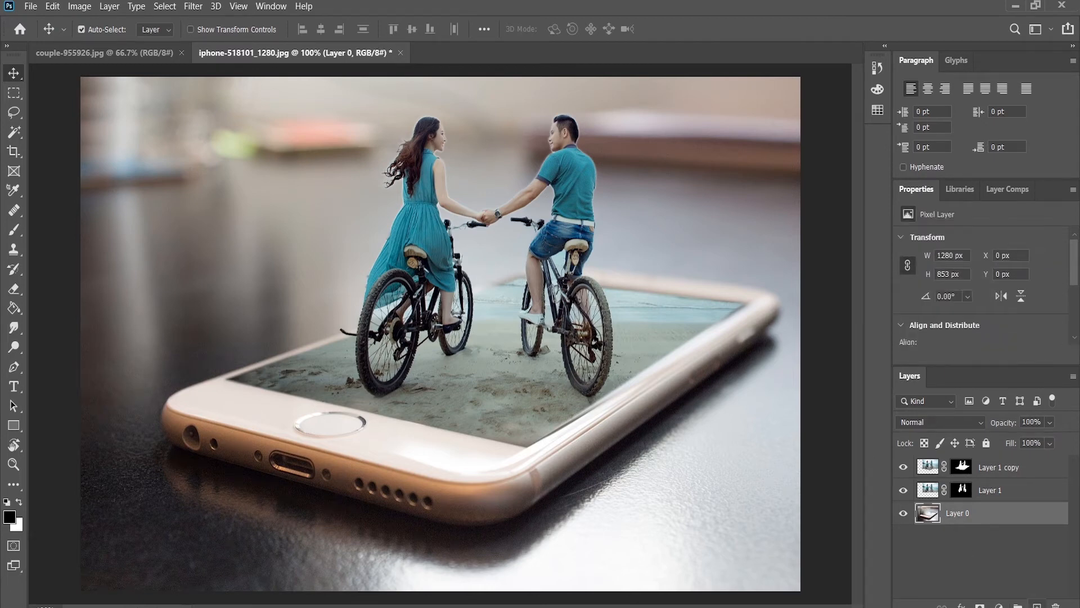
click(1038, 606)
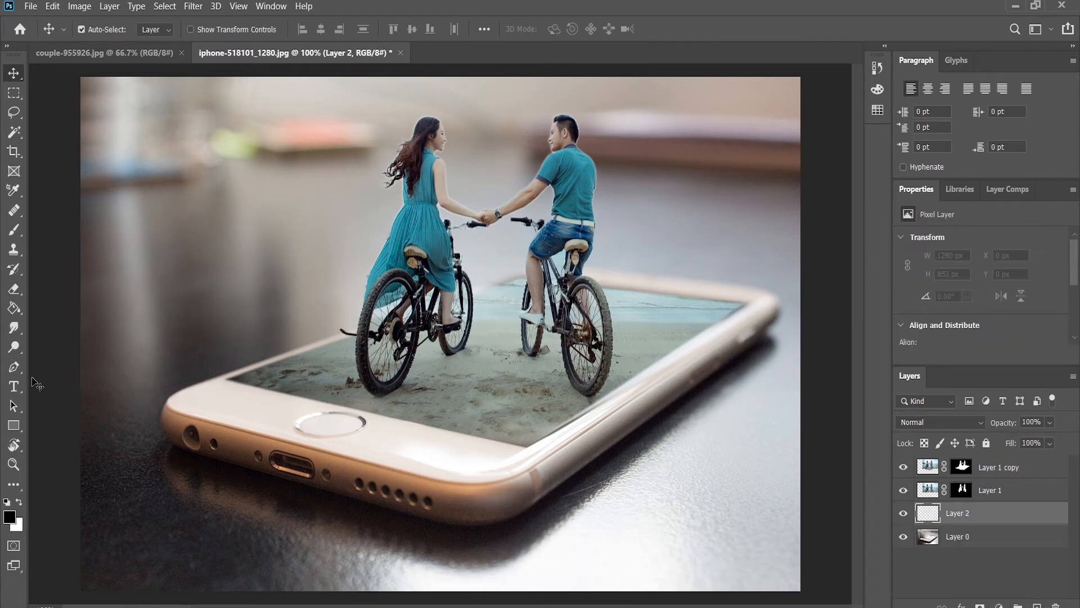
key(alt+BackSpace)
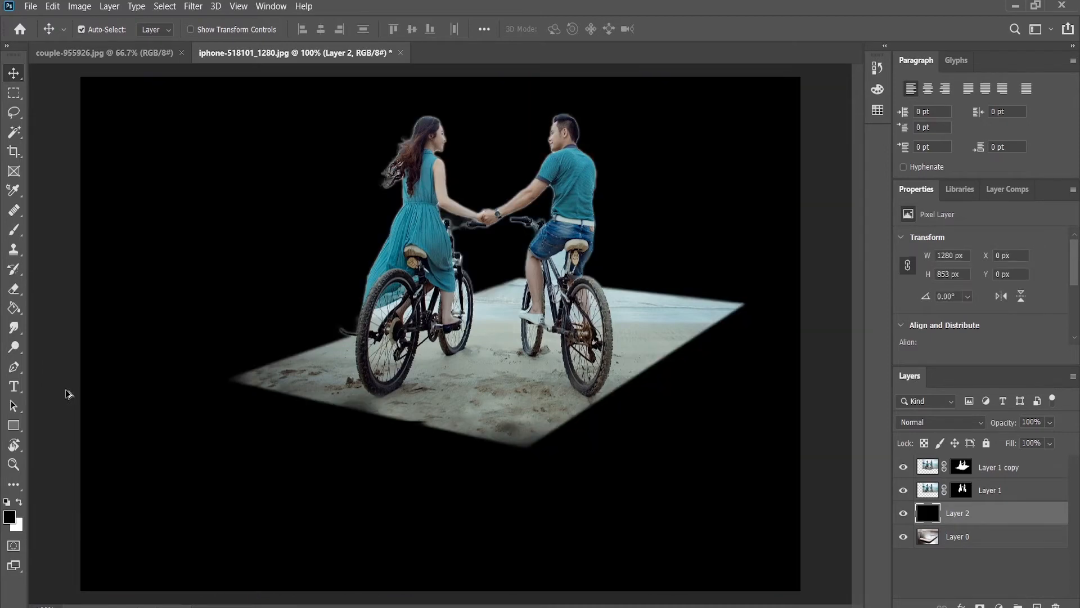
key(ctrl+z)
key(alt+BackSpace)
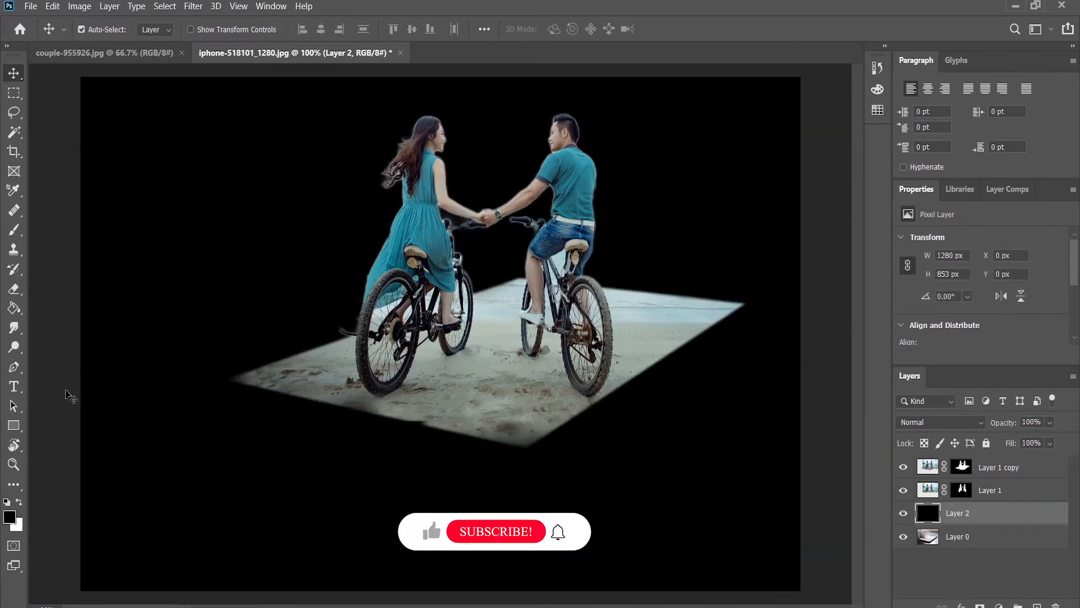
- Set the black layer's blend mode to Soft Light and its opacity to 54%
click(923, 423)
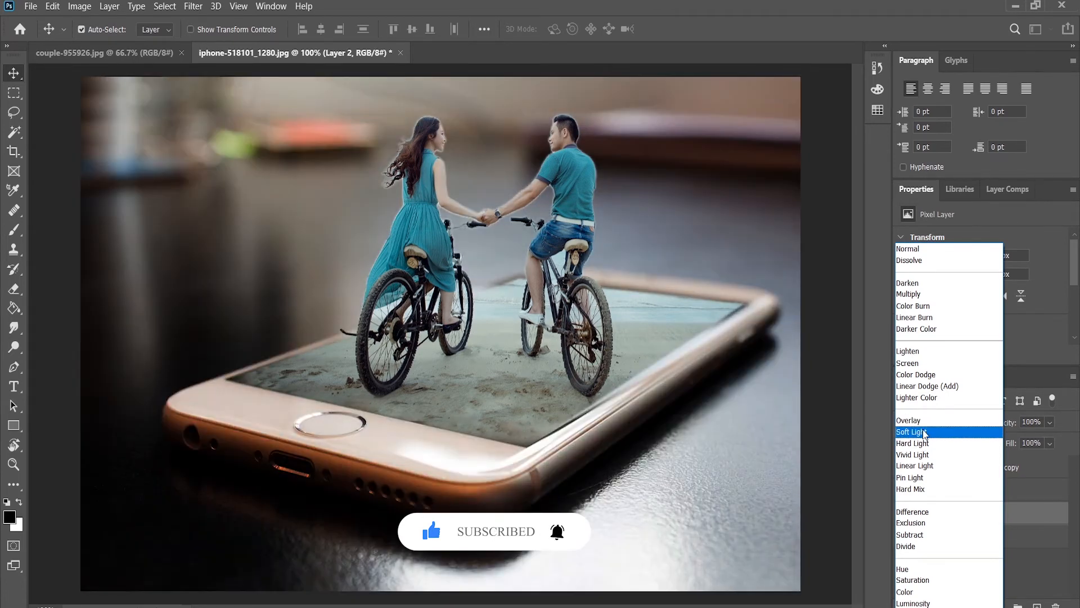
click(925, 433)
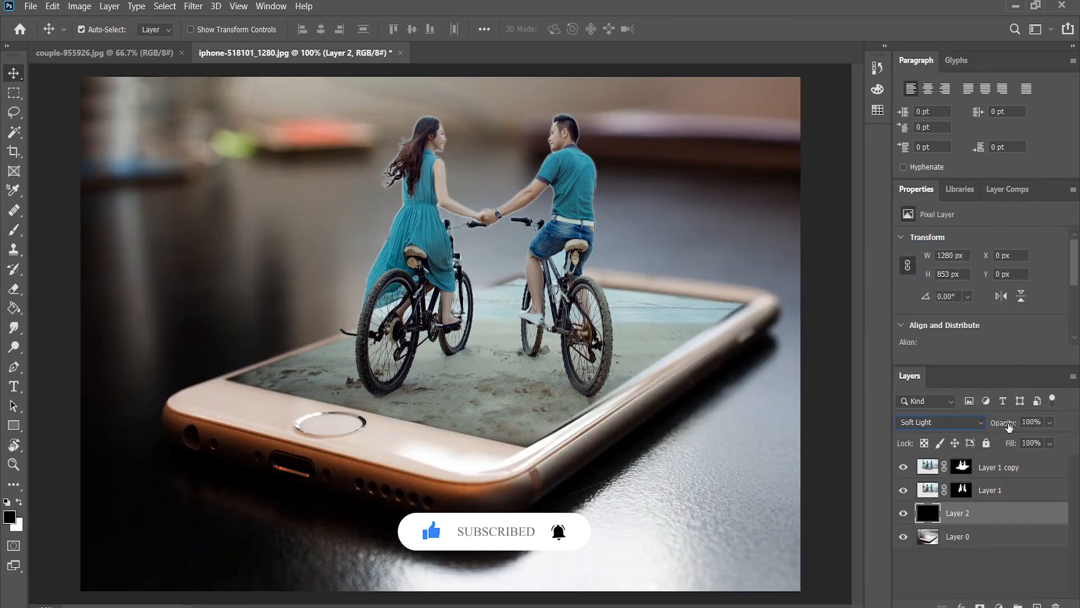
drag(1009, 426, 985, 426)
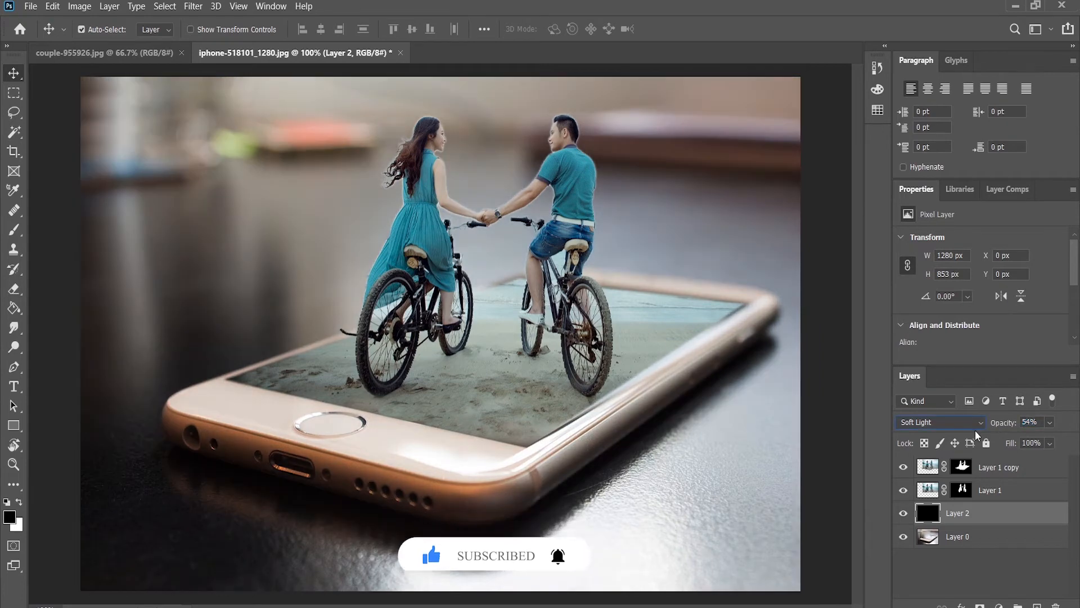
- Erase the black layer along the image's outer borders and the table around the phone with a soft 259 px Eraser
click(14, 290)
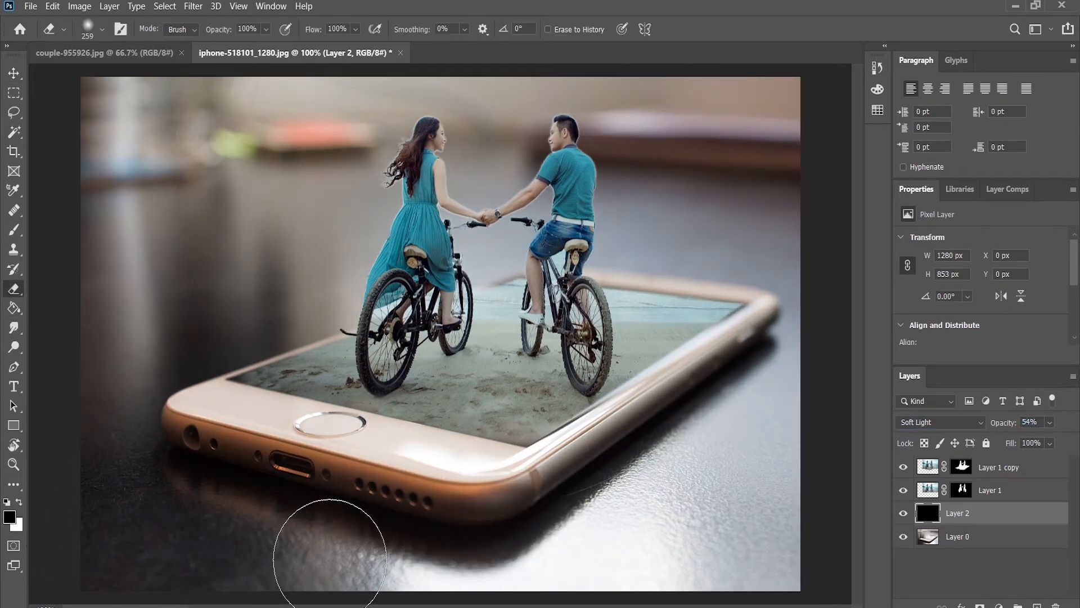
mouse_move(330, 555)
mouse_down()
mouse_move(163, 506)
mouse_move(561, 546)
mouse_move(771, 458)
mouse_move(796, 386)
mouse_move(760, 506)
mouse_up()
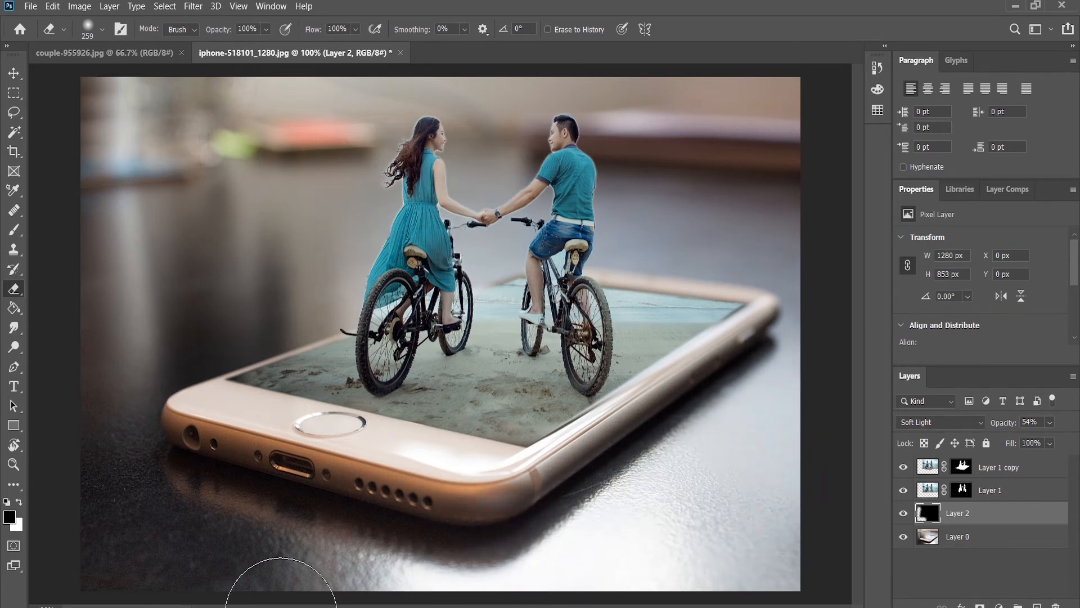
mouse_move(173, 113)
mouse_down()
mouse_move(181, 93)
mouse_move(155, 127)
mouse_move(175, 230)
mouse_move(344, 93)
mouse_move(304, 220)
mouse_move(87, 310)
mouse_up()
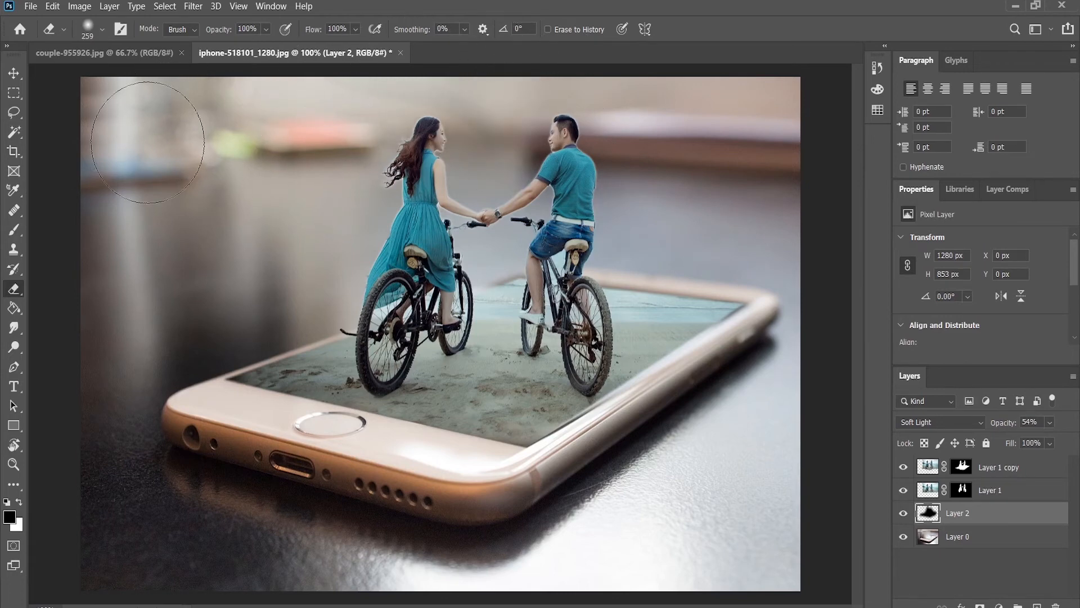
- Open the abstract-glowing-light-sun-burst lens flare image and paste a copy of it into the phone document
click(13, 73)
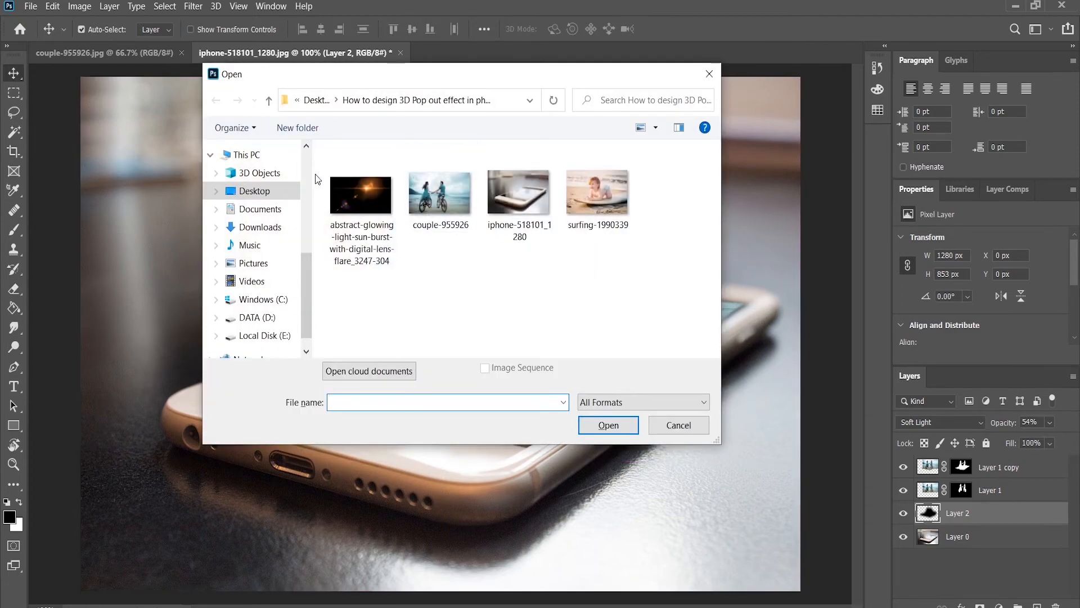
double_click(361, 194)
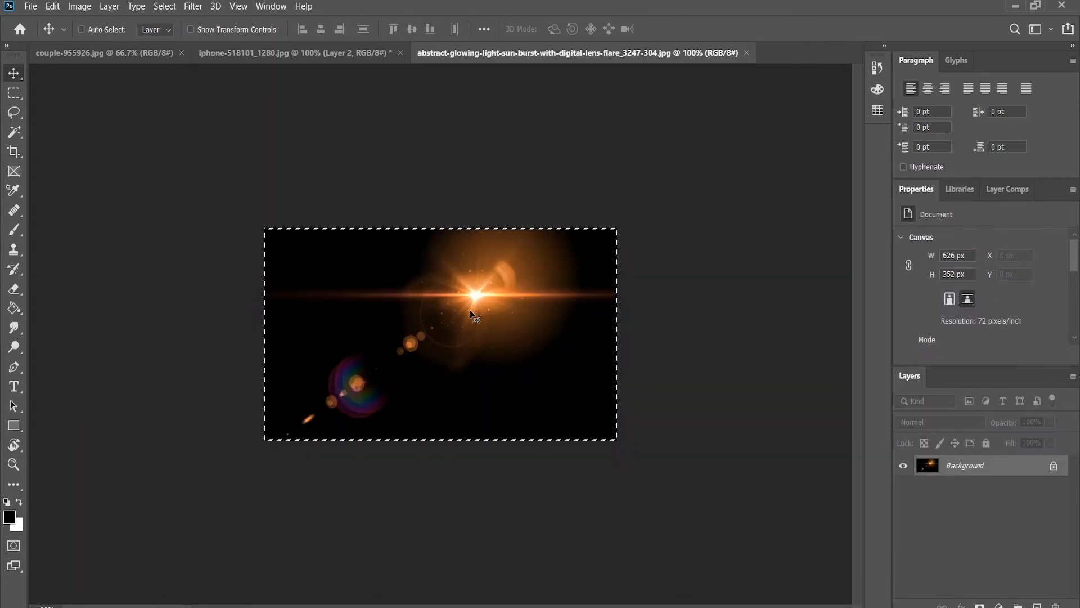
click(259, 56)
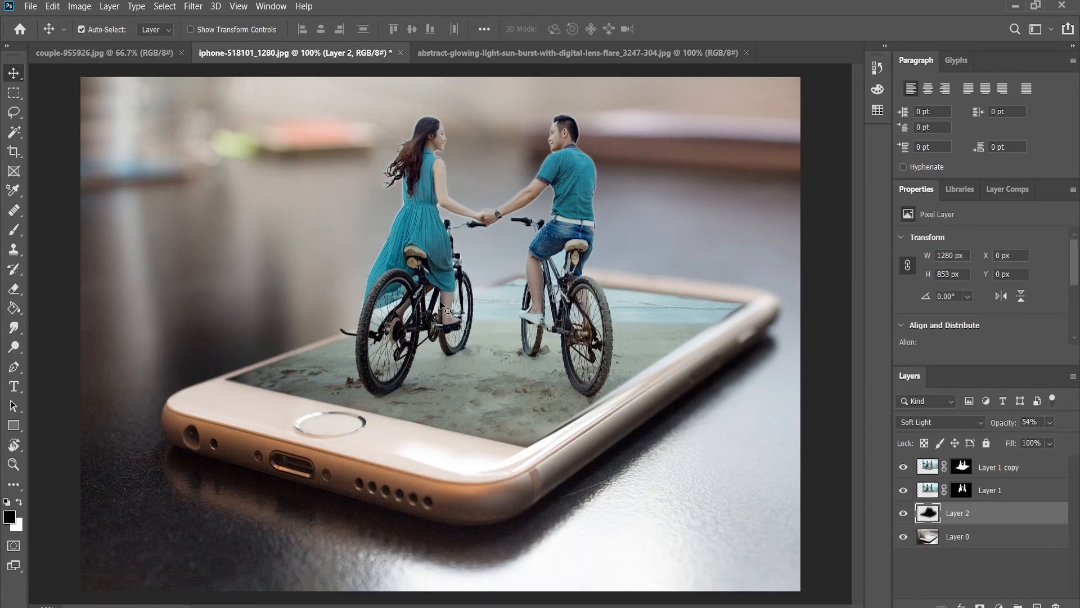
key(ctrl+v)
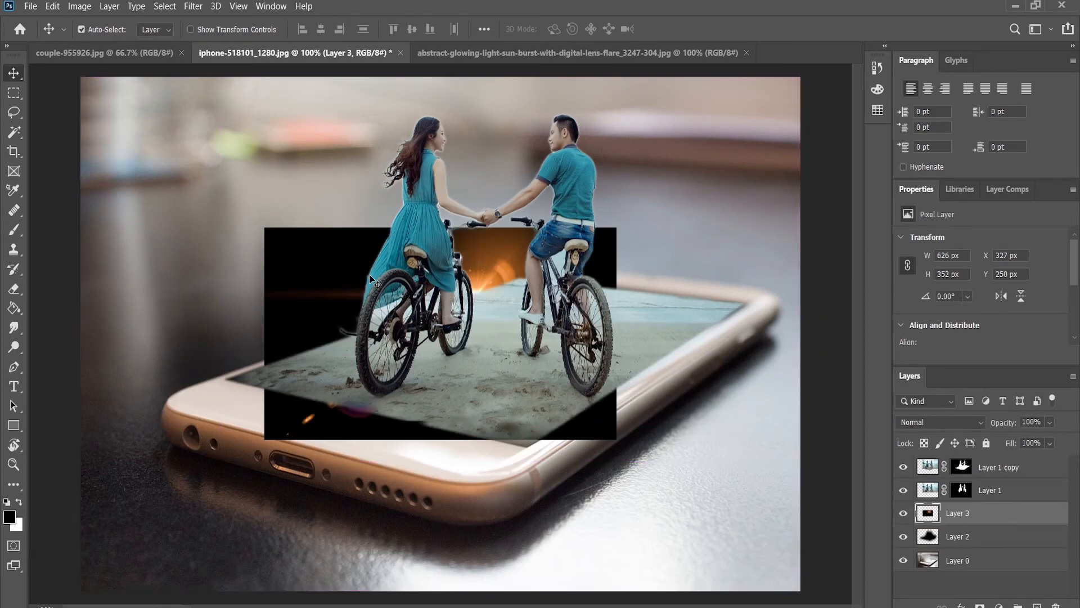
- Move the lens flare layer above all other layers and set its blend mode to Screen
drag(986, 523, 982, 461)
drag(485, 276, 501, 245)
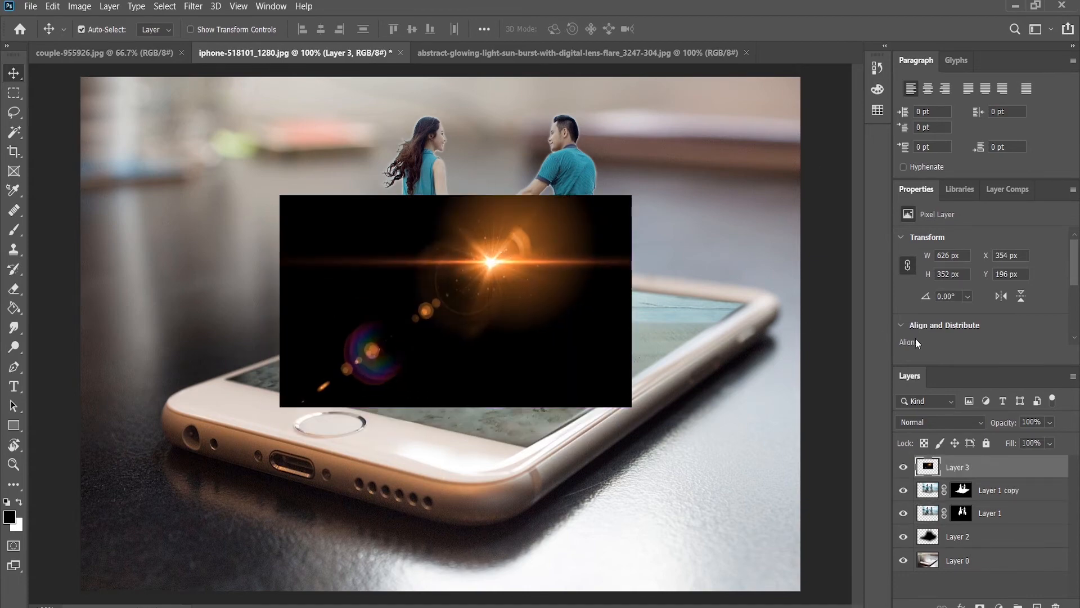
click(955, 424)
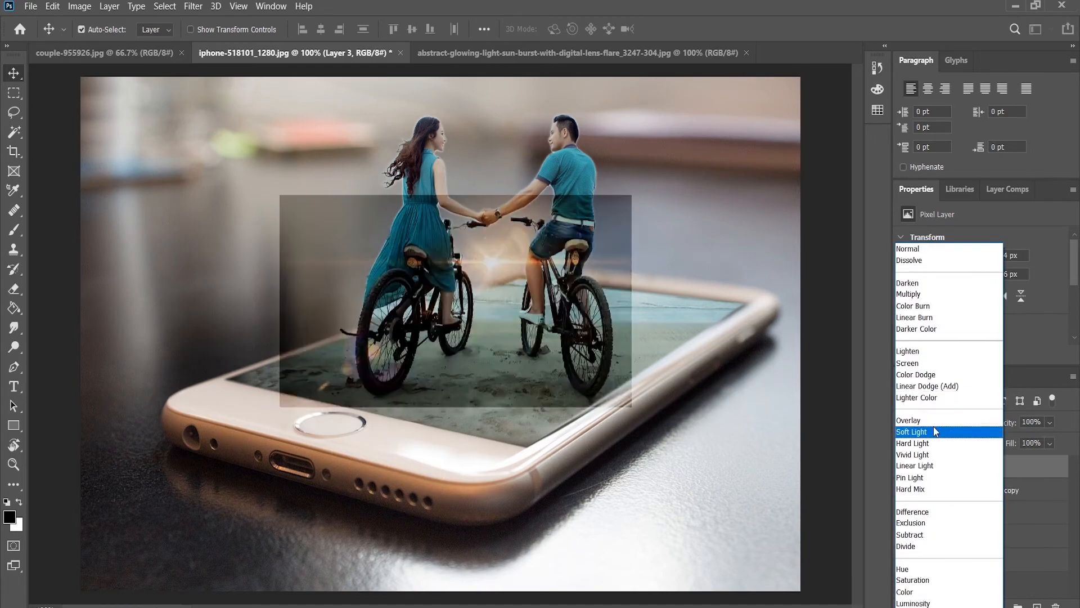
click(929, 364)
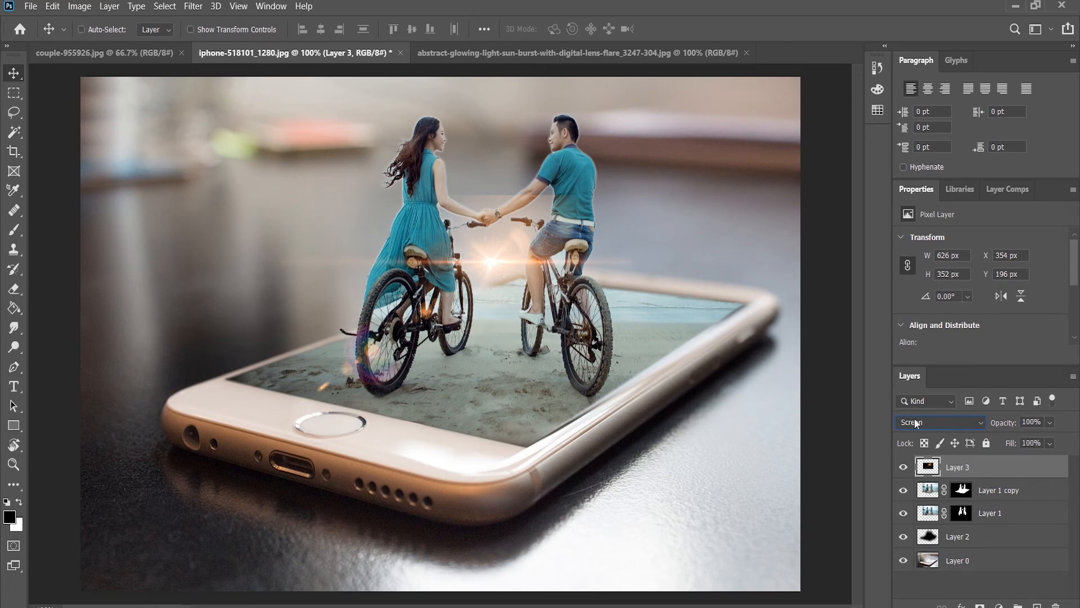
- Scale the lens flare to 141.43%, rotate it to -96.25° and place its bright burst in the background behind the woman
key(ctrl+t)
drag(459, 201, 460, 109)
drag(520, 292, 358, 254)
drag(267, 431, 727, 251)
drag(402, 258, 447, 253)
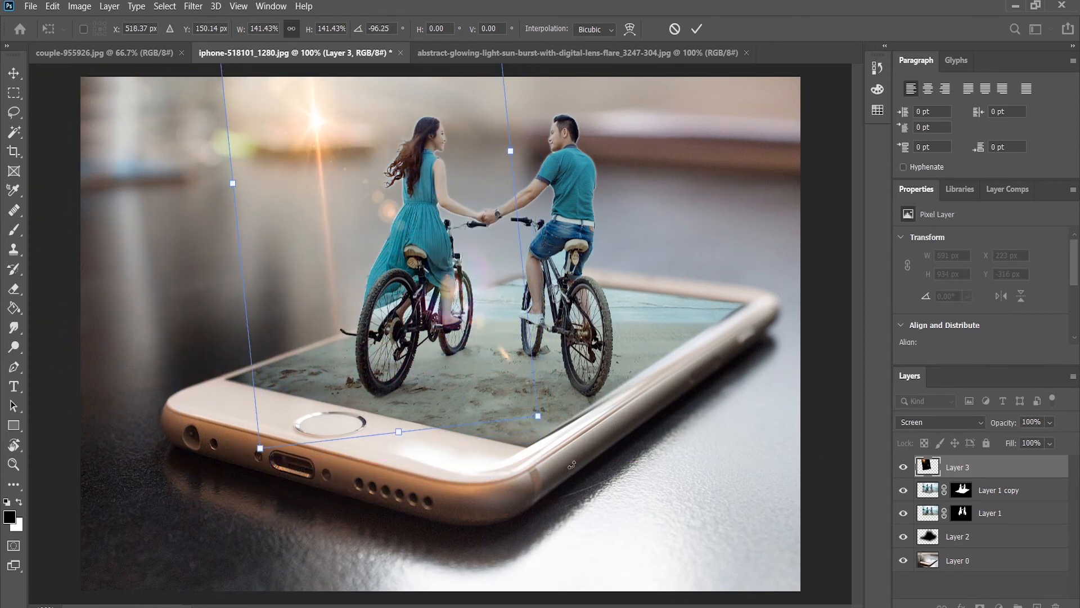
key(Return)
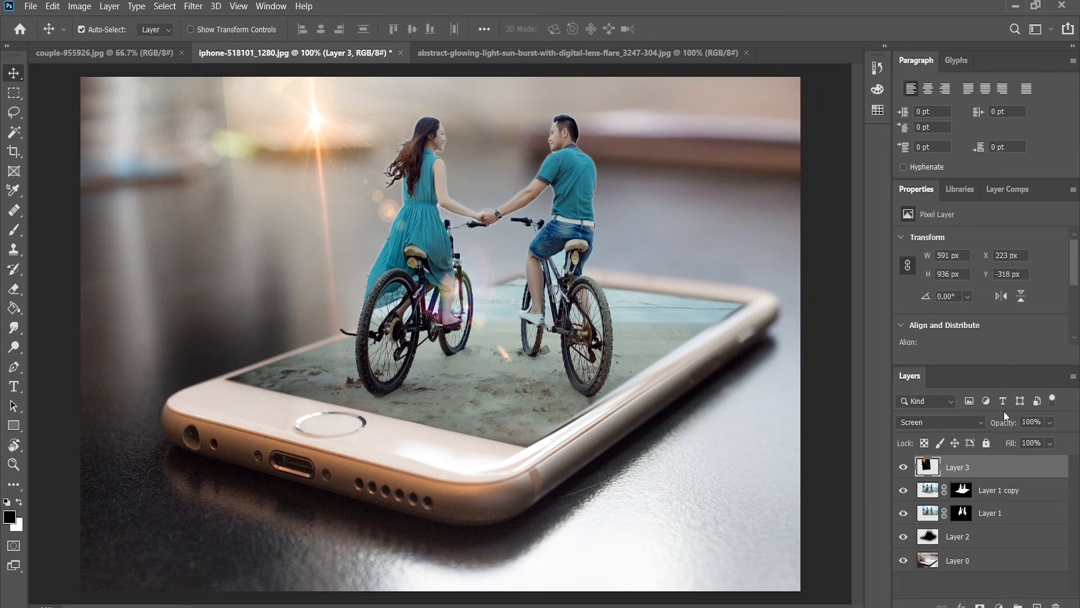
- Set the lens flare layer's opacity to 60% and erase its hard edge beside the burst with the 259 px Eraser
drag(1004, 419, 975, 438)
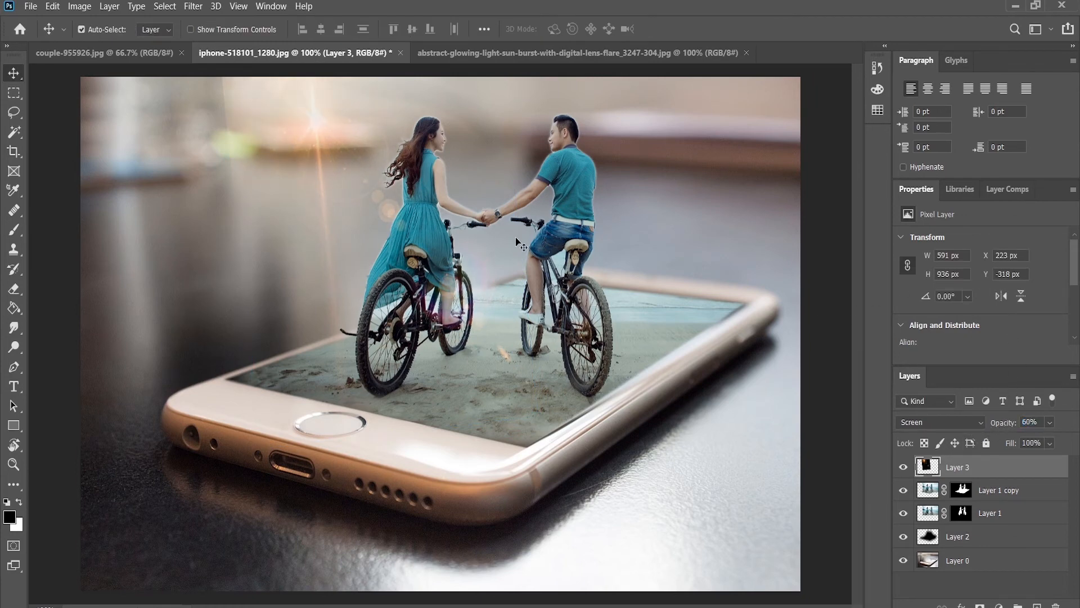
click(17, 297)
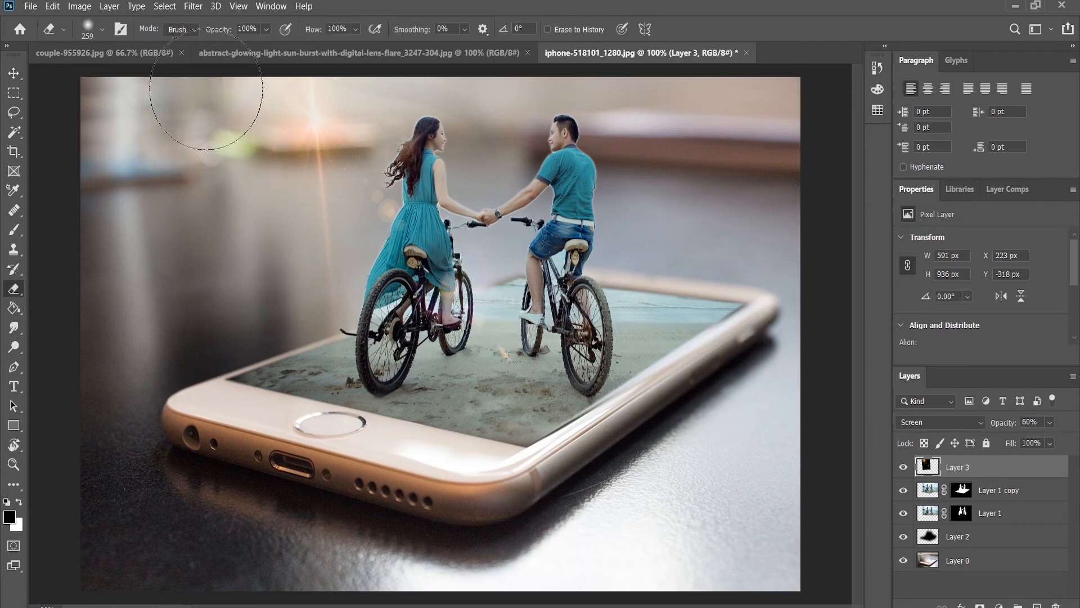
mouse_move(209, 103)
mouse_down()
mouse_move(226, 225)
mouse_move(251, 259)
mouse_move(236, 297)
mouse_up()
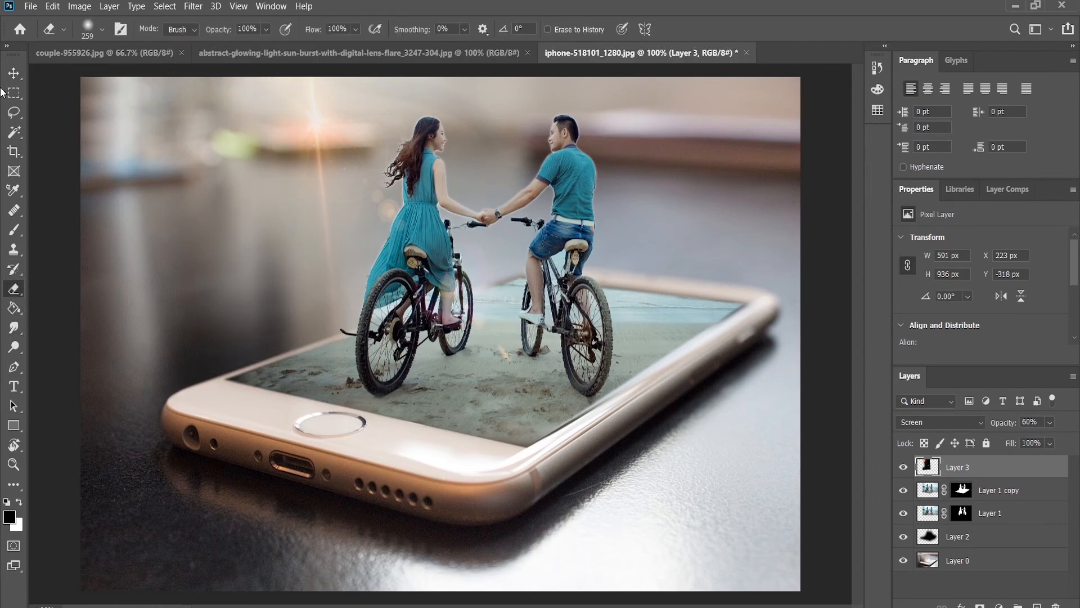
click(12, 74)
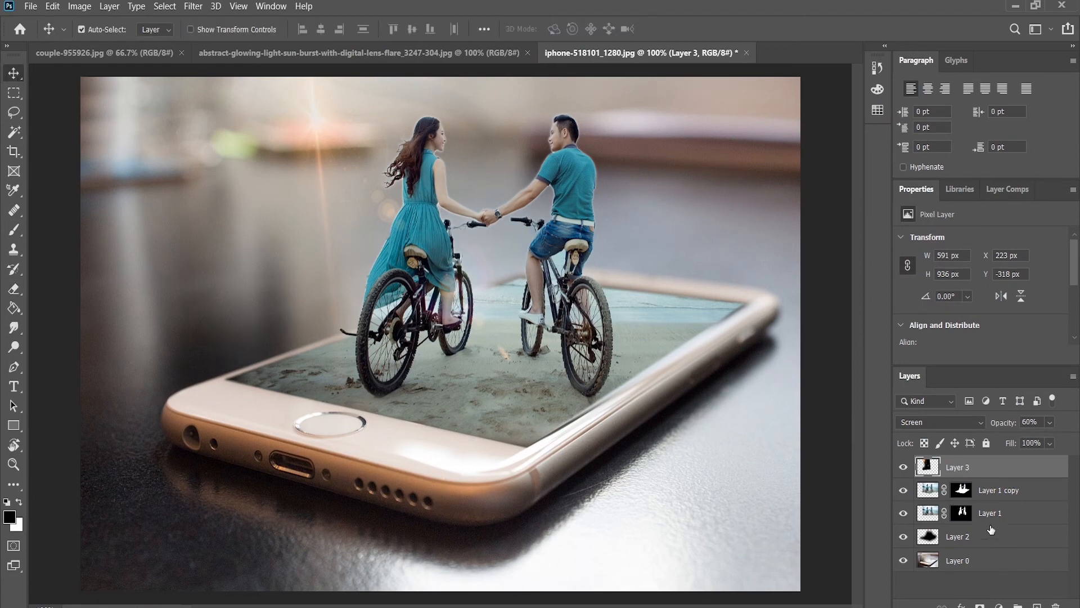
- Fill a black couple silhouette from Layer 1's mask on a new layer above Layer 1, hiding Layer 1 copy and clearing the selection
click(991, 496)
click(999, 513)
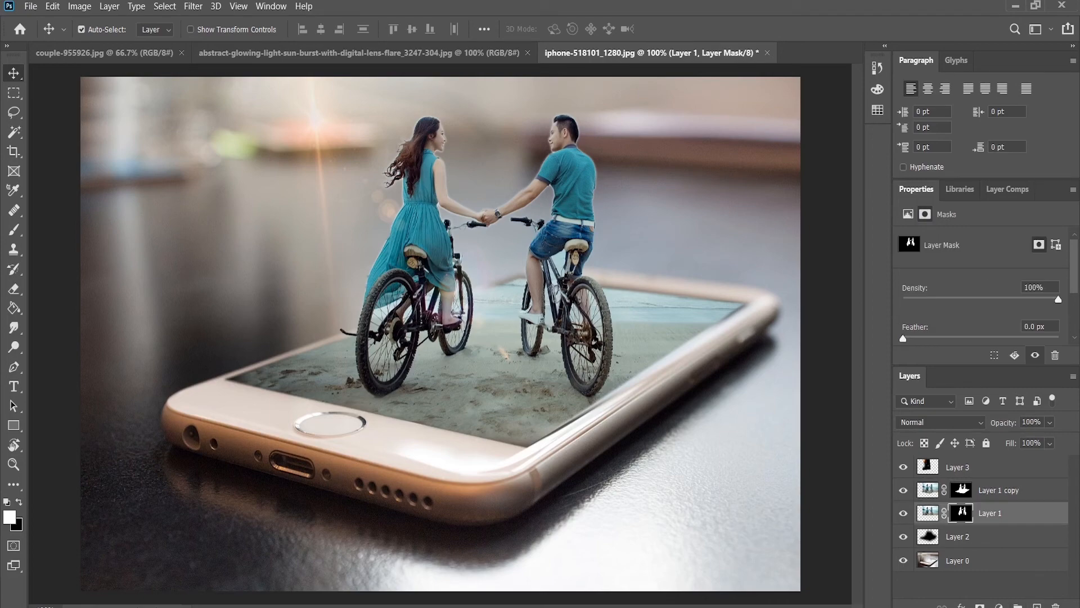
key(ctrl+shift+alt+n)
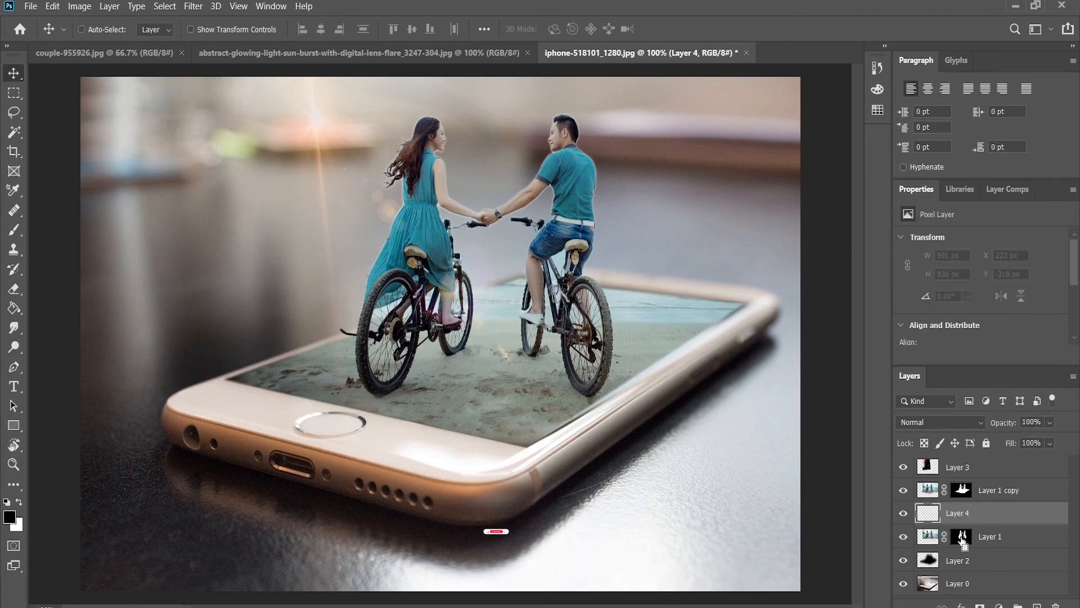
ctrl+click(963, 539)
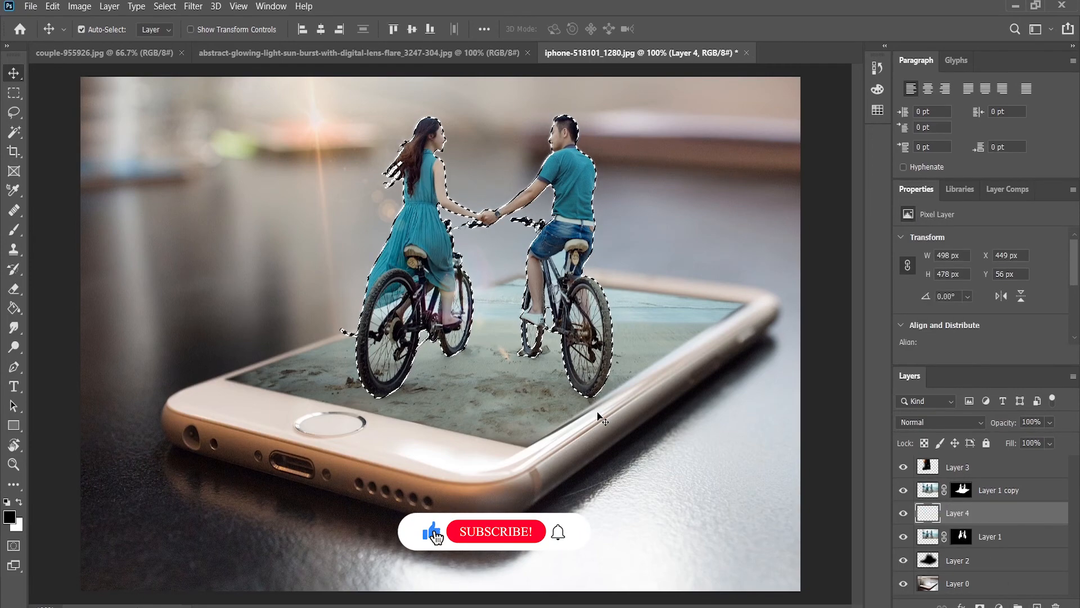
key(alt+BackSpace)
click(904, 490)
key(ctrl+d)
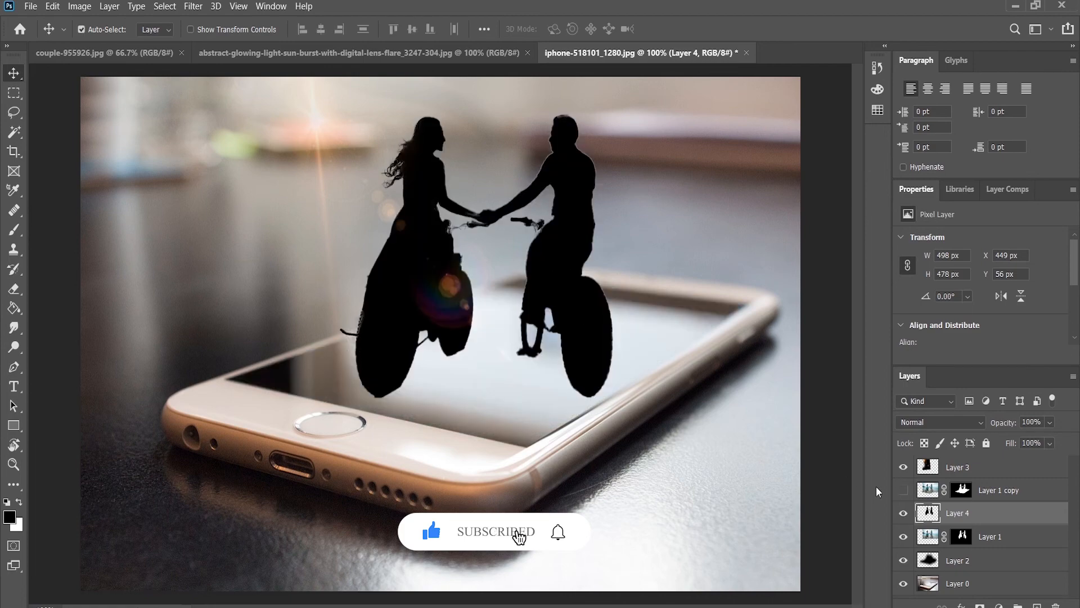
- Flip the black couple silhouette on Layer 4 vertically and move it directly below the bicycle wheels
key(ctrl+t)
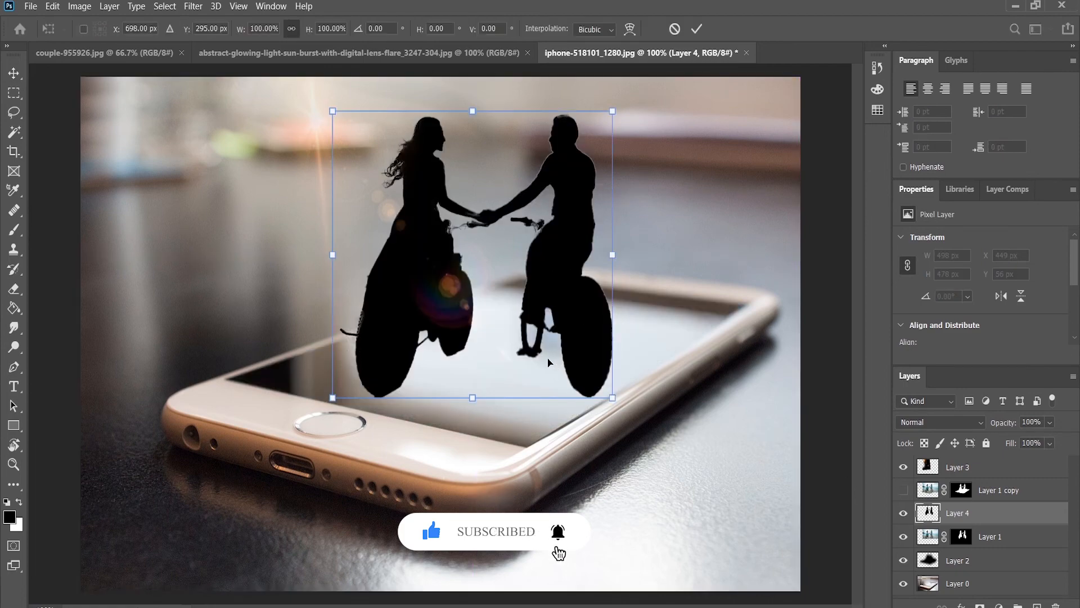
right_click(439, 276)
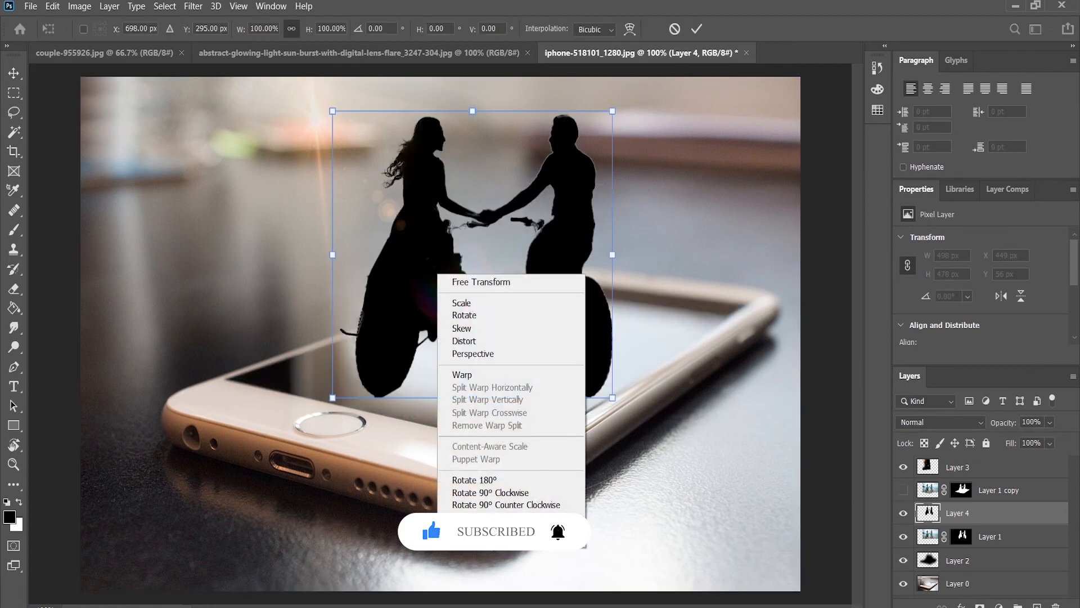
click(478, 538)
drag(477, 235, 491, 476)
key(ctrl+minus)
key(ctrl+minus)
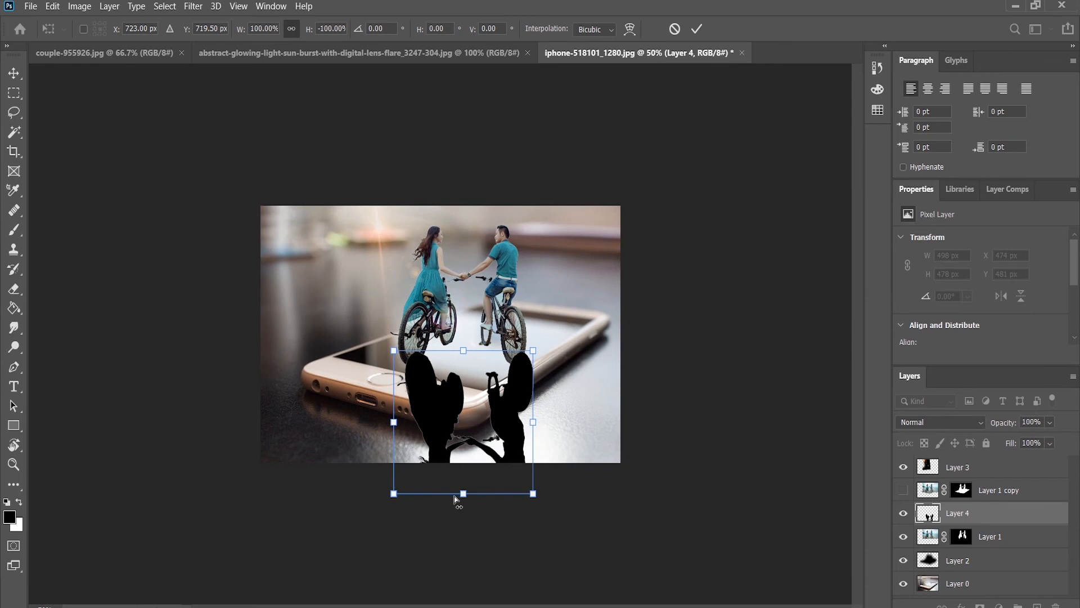
- Skew the flipped silhouette 13.54° horizontally with its height at -92.06%, aligning it beneath the rear wheels, and apply the transform
drag(462, 496, 494, 488)
drag(435, 411, 432, 422)
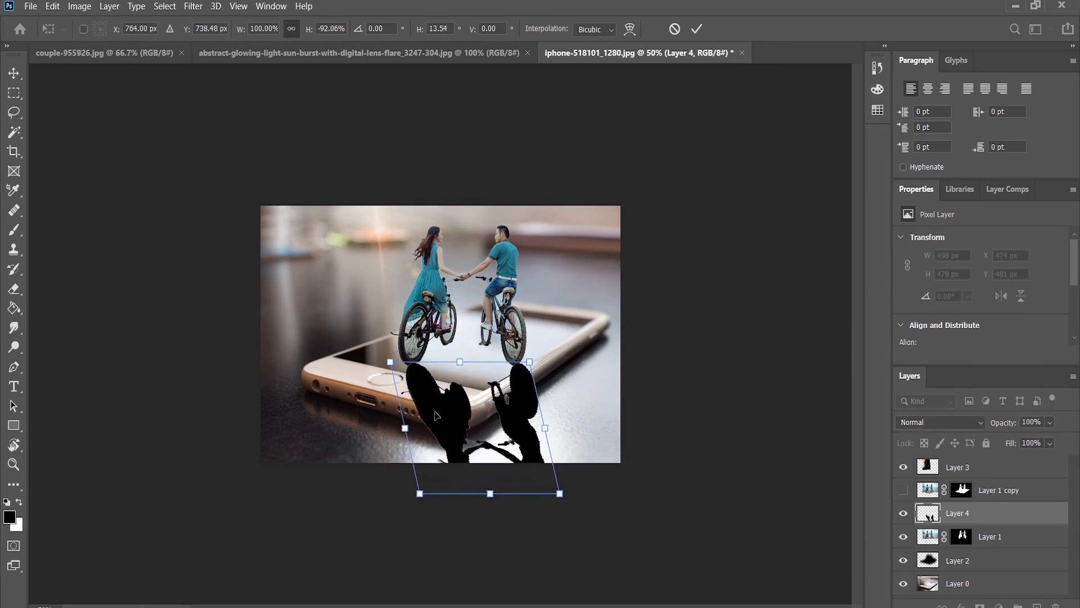
key(Return)
key(ctrl+plus)
key(ctrl+0)
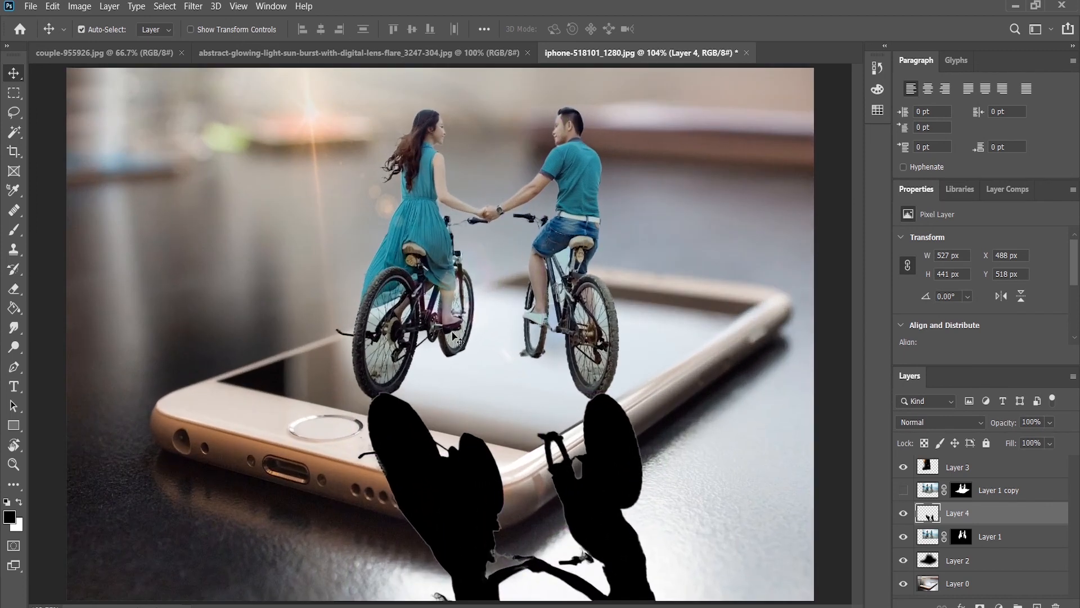
- Set Layer 4's blend mode to Soft Light and its opacity to 81%
click(952, 419)
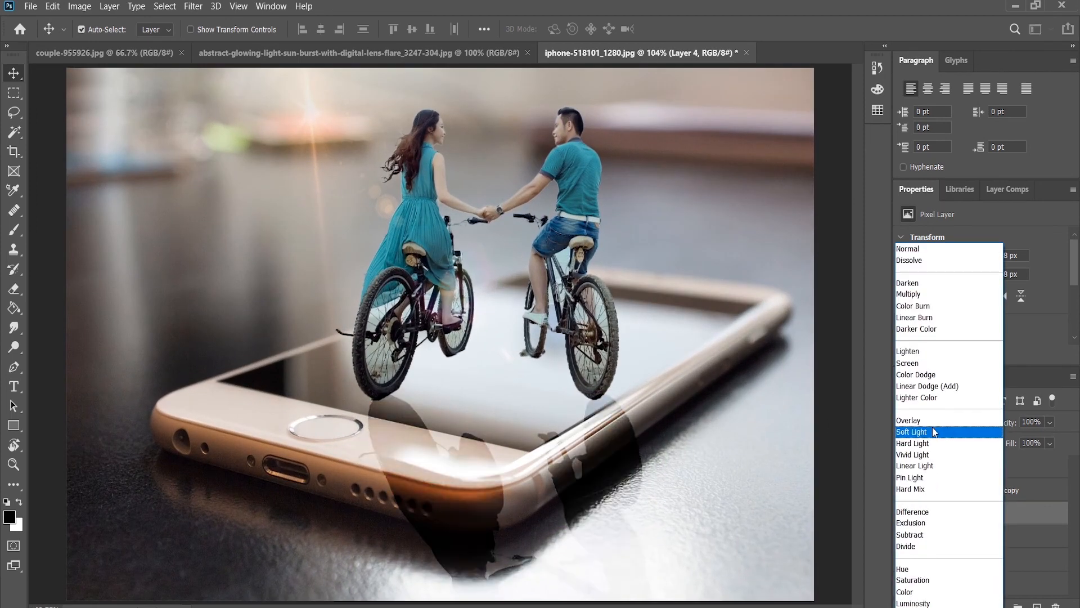
click(933, 431)
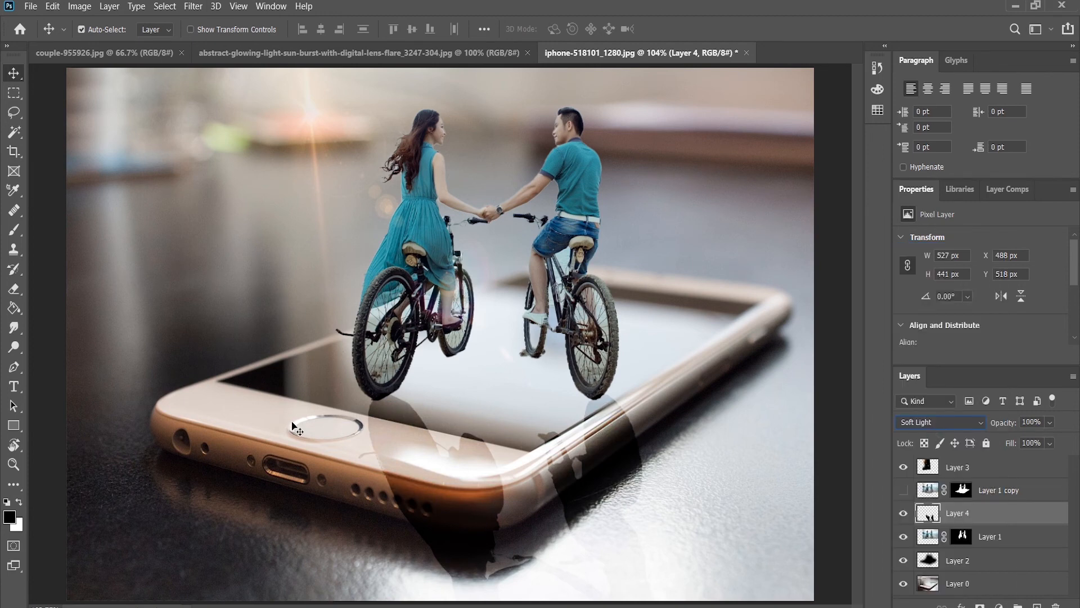
drag(1021, 426, 998, 427)
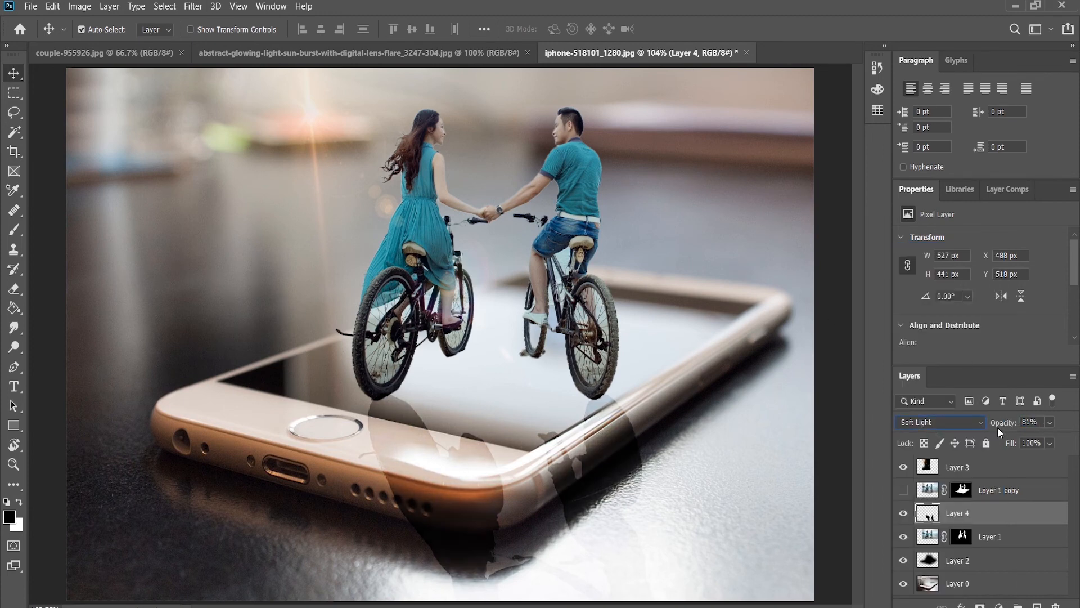
- Erase the part of the shadow falling on the table below the phone with the 259 px Eraser and show Layer 1 copy again
click(14, 288)
mouse_move(373, 541)
mouse_down()
mouse_move(482, 540)
mouse_move(410, 537)
mouse_move(629, 512)
mouse_move(623, 495)
mouse_move(639, 507)
mouse_move(439, 557)
mouse_up()
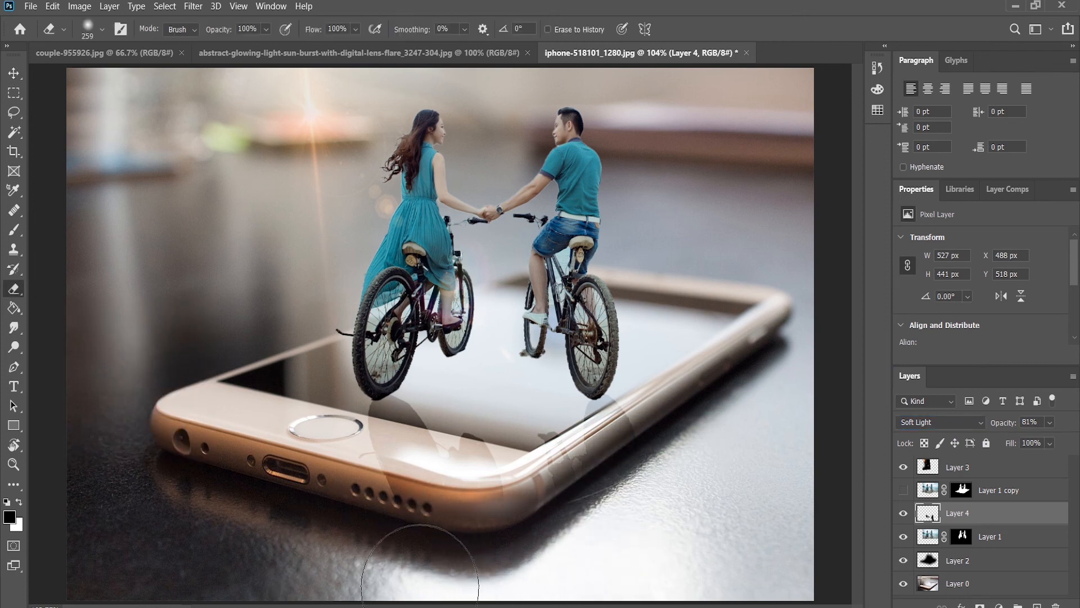
key(v)
click(903, 491)
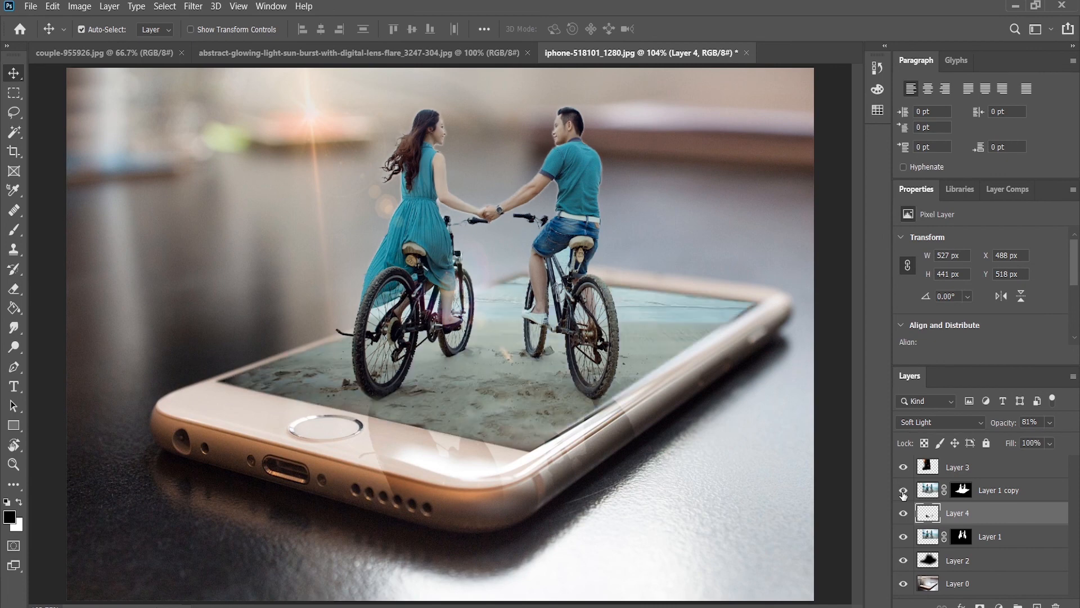
key(ctrl+minus)
key(ctrl+minus)
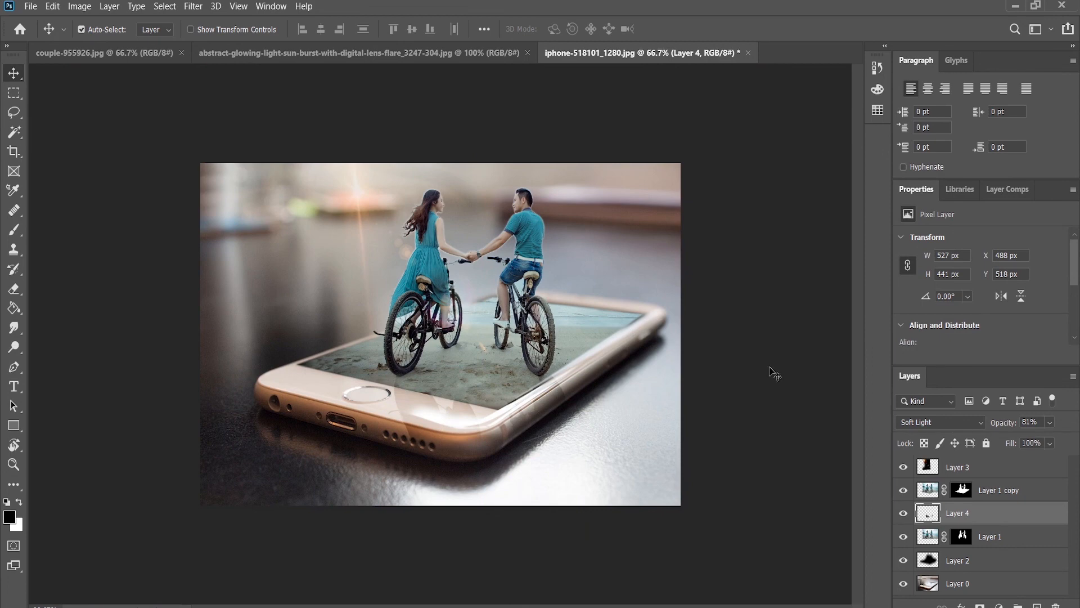
key(ctrl+0)
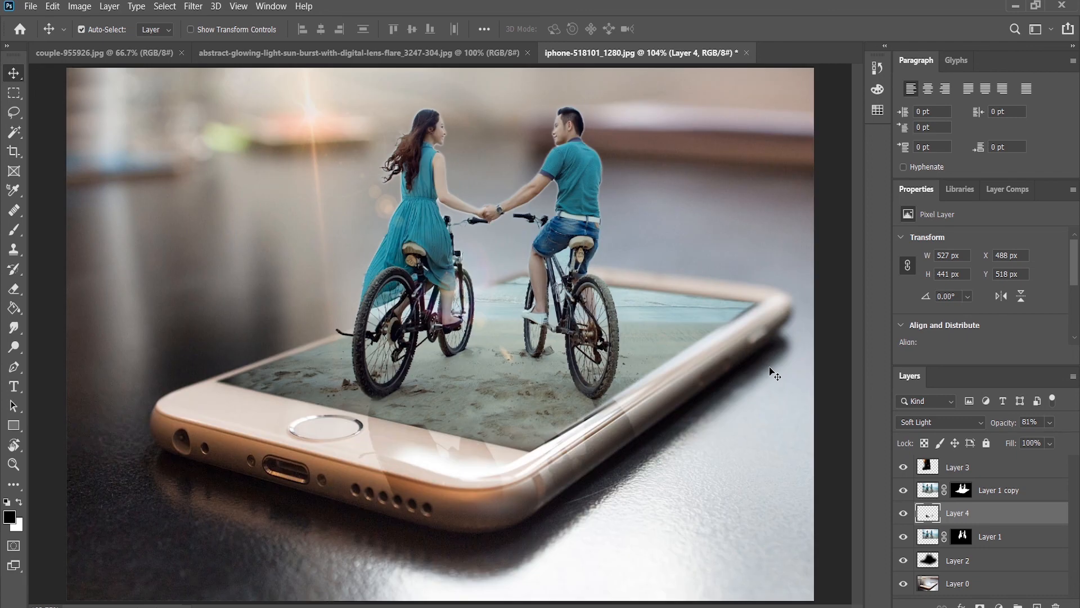